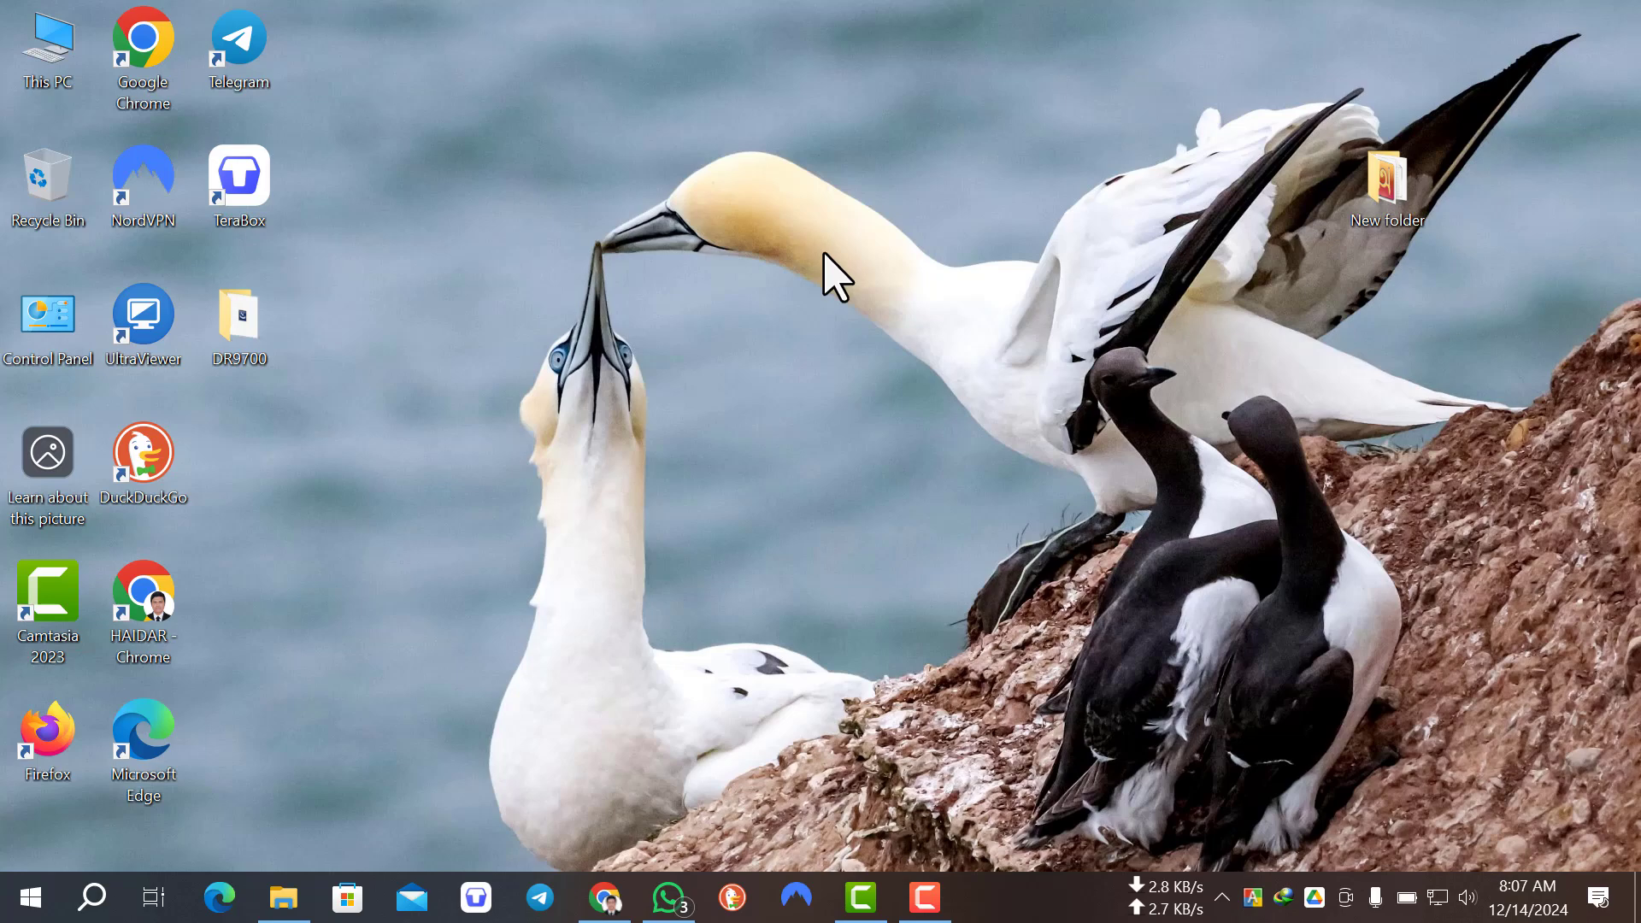
right_click(798, 208)
left_click(919, 282)
right_click(753, 224)
left_click(872, 299)
Step: Check the contents of the Pendrive 64 (F:) drive in This PC and return to the drive overview
double_click(51, 51)
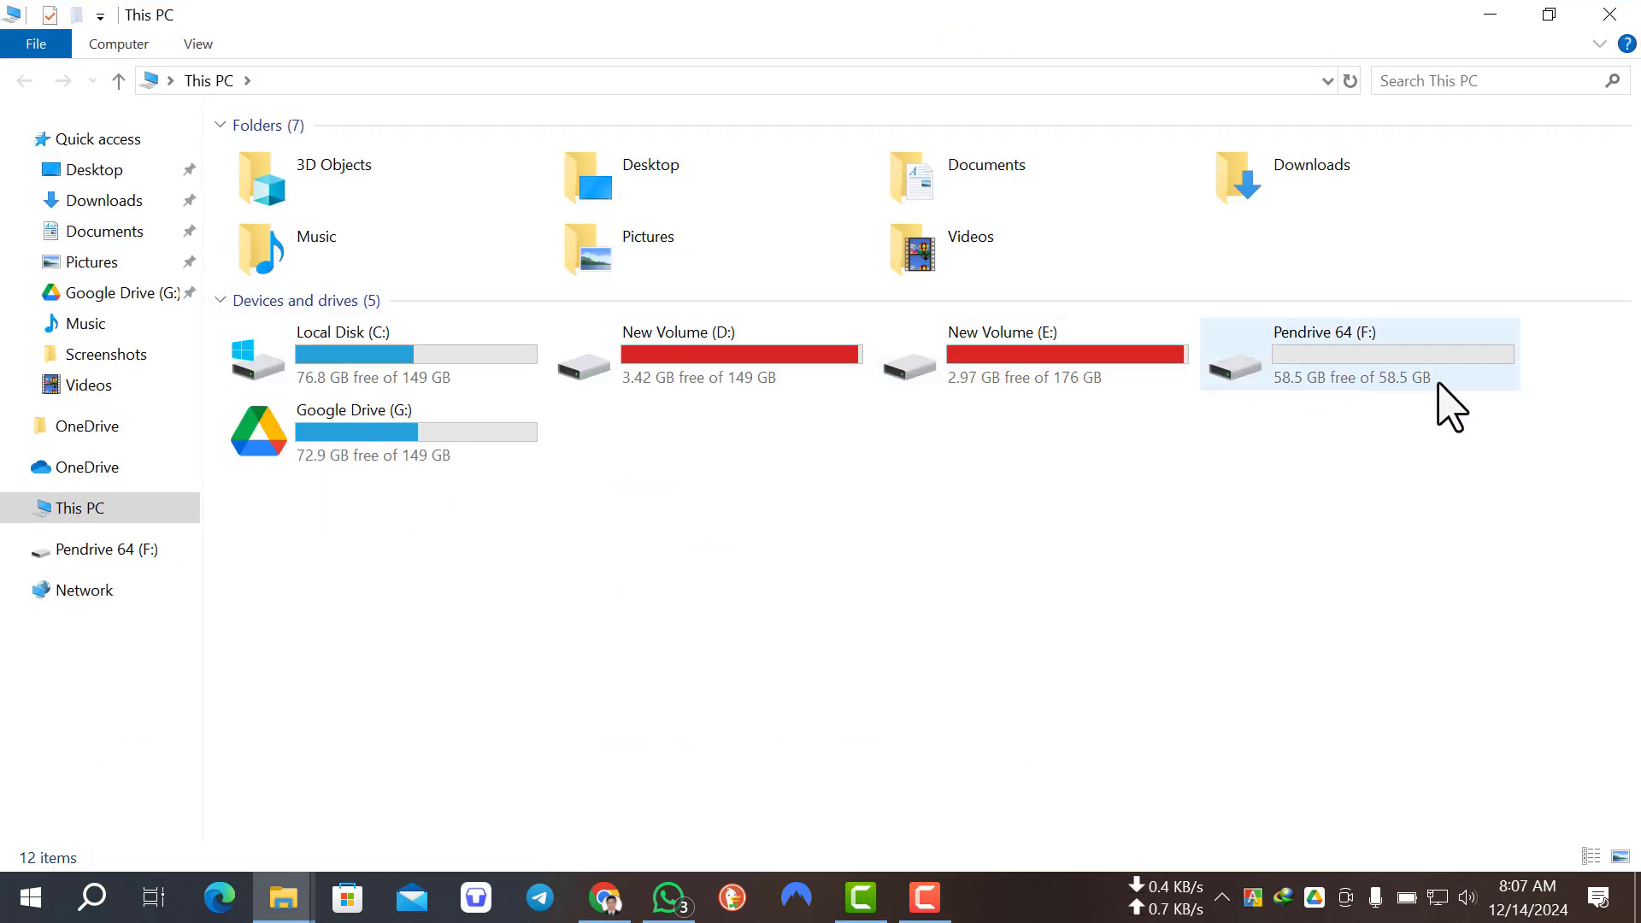
double_click(1327, 369)
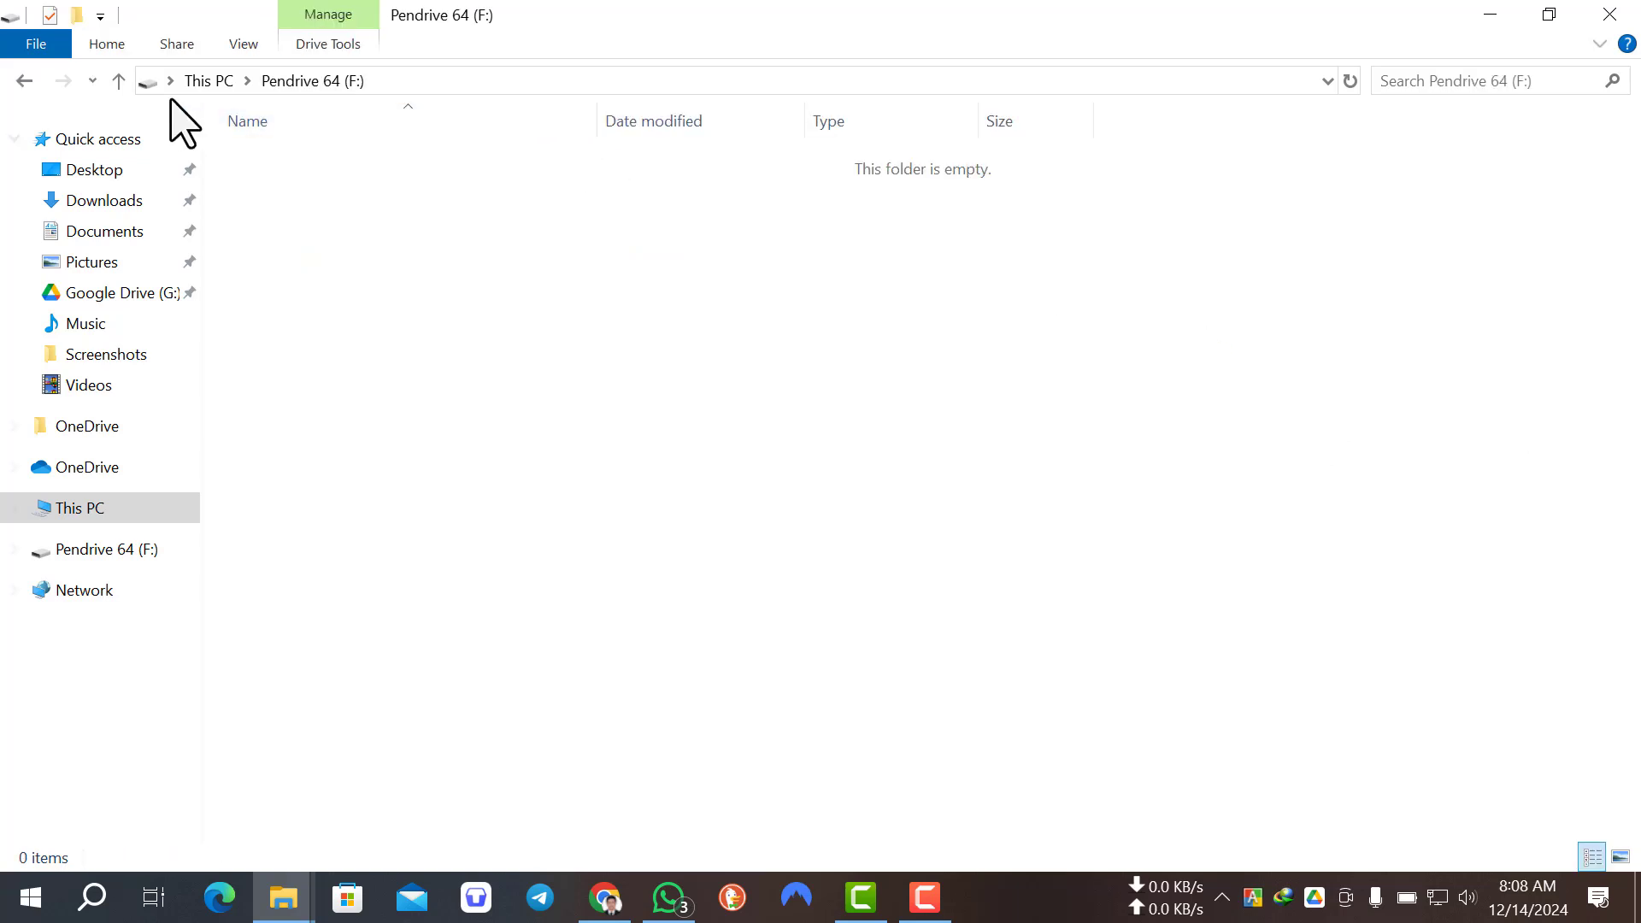
left_click(118, 81)
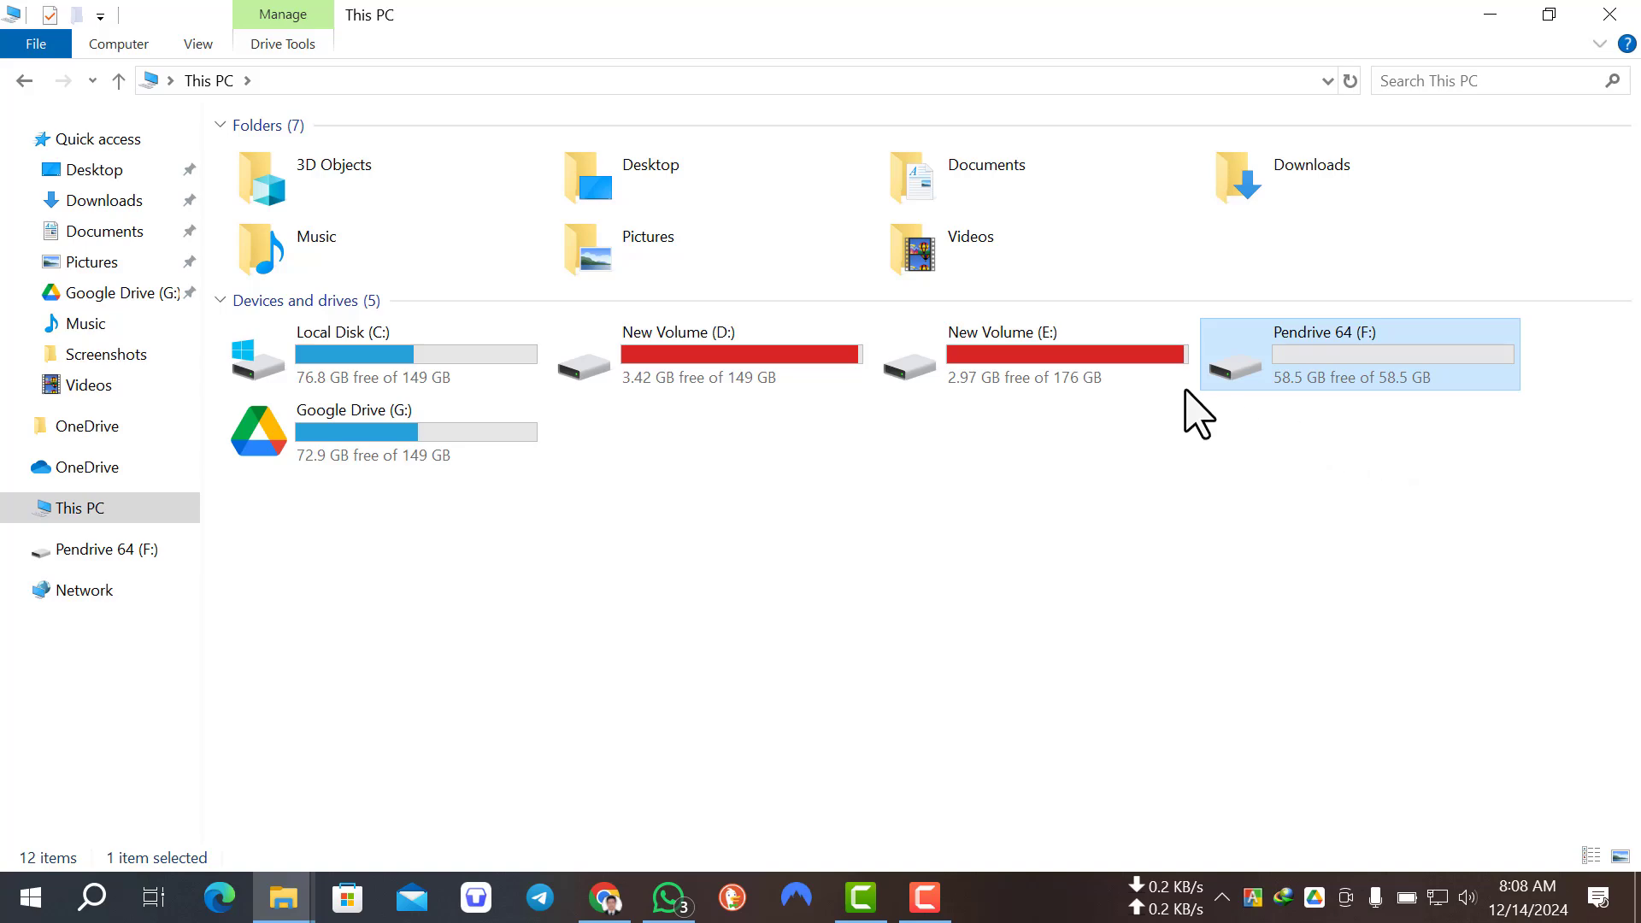
Step: Open the Boot Tools folder inside Raqami DFIT Pendrive File on New Volume (E:)
left_click(1098, 376)
double_click(1098, 376)
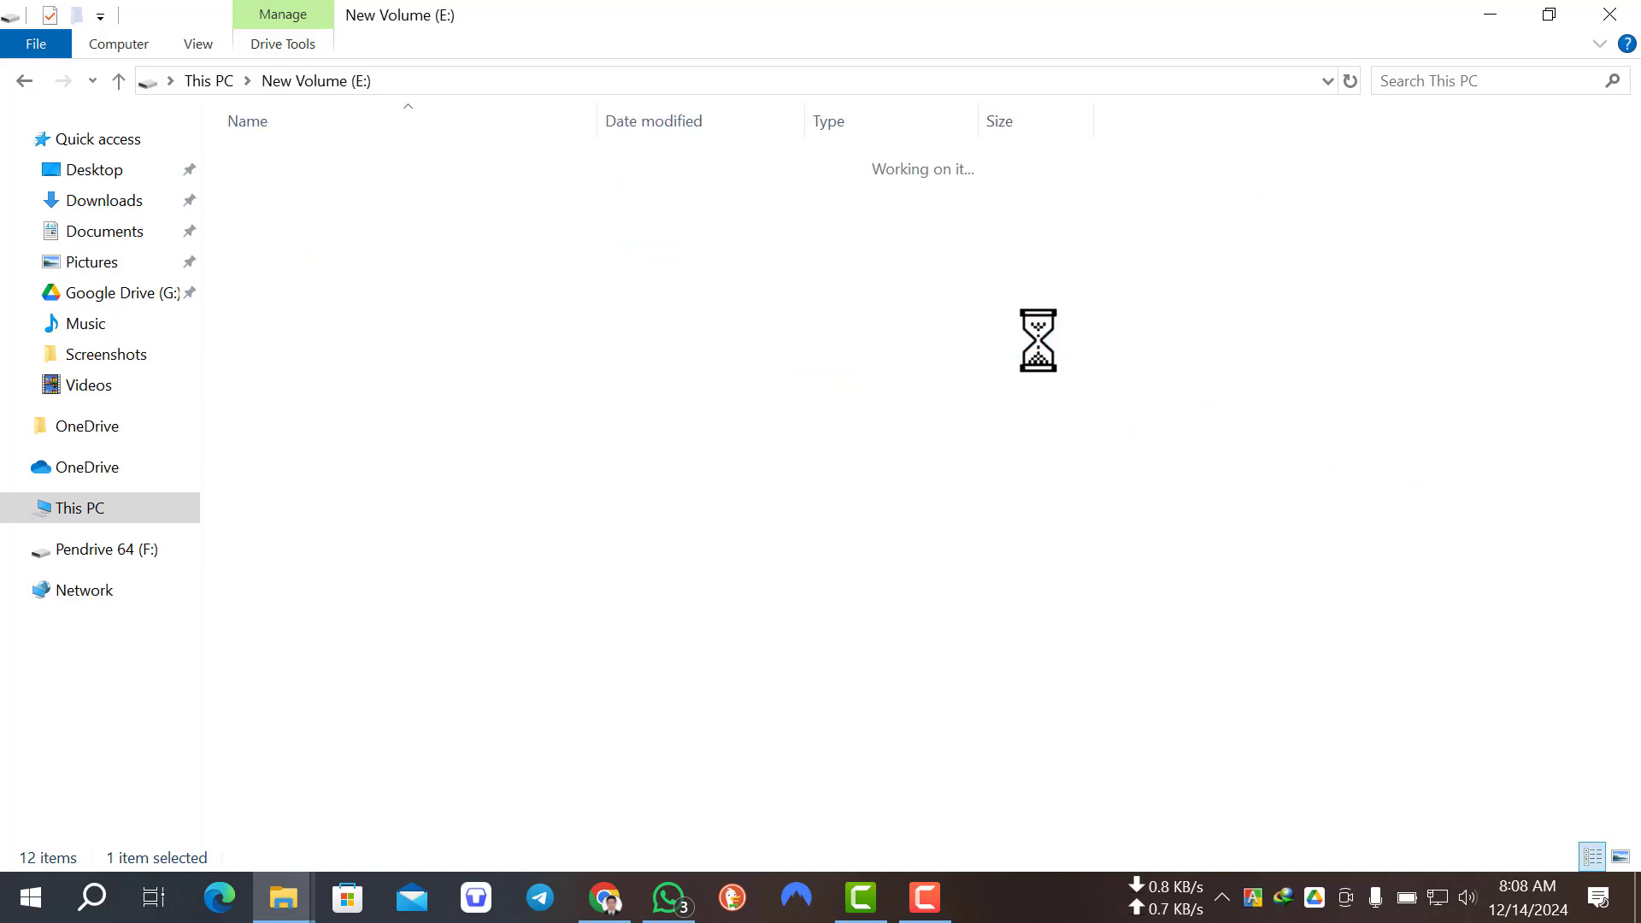
scroll(513, 660, "down", 4)
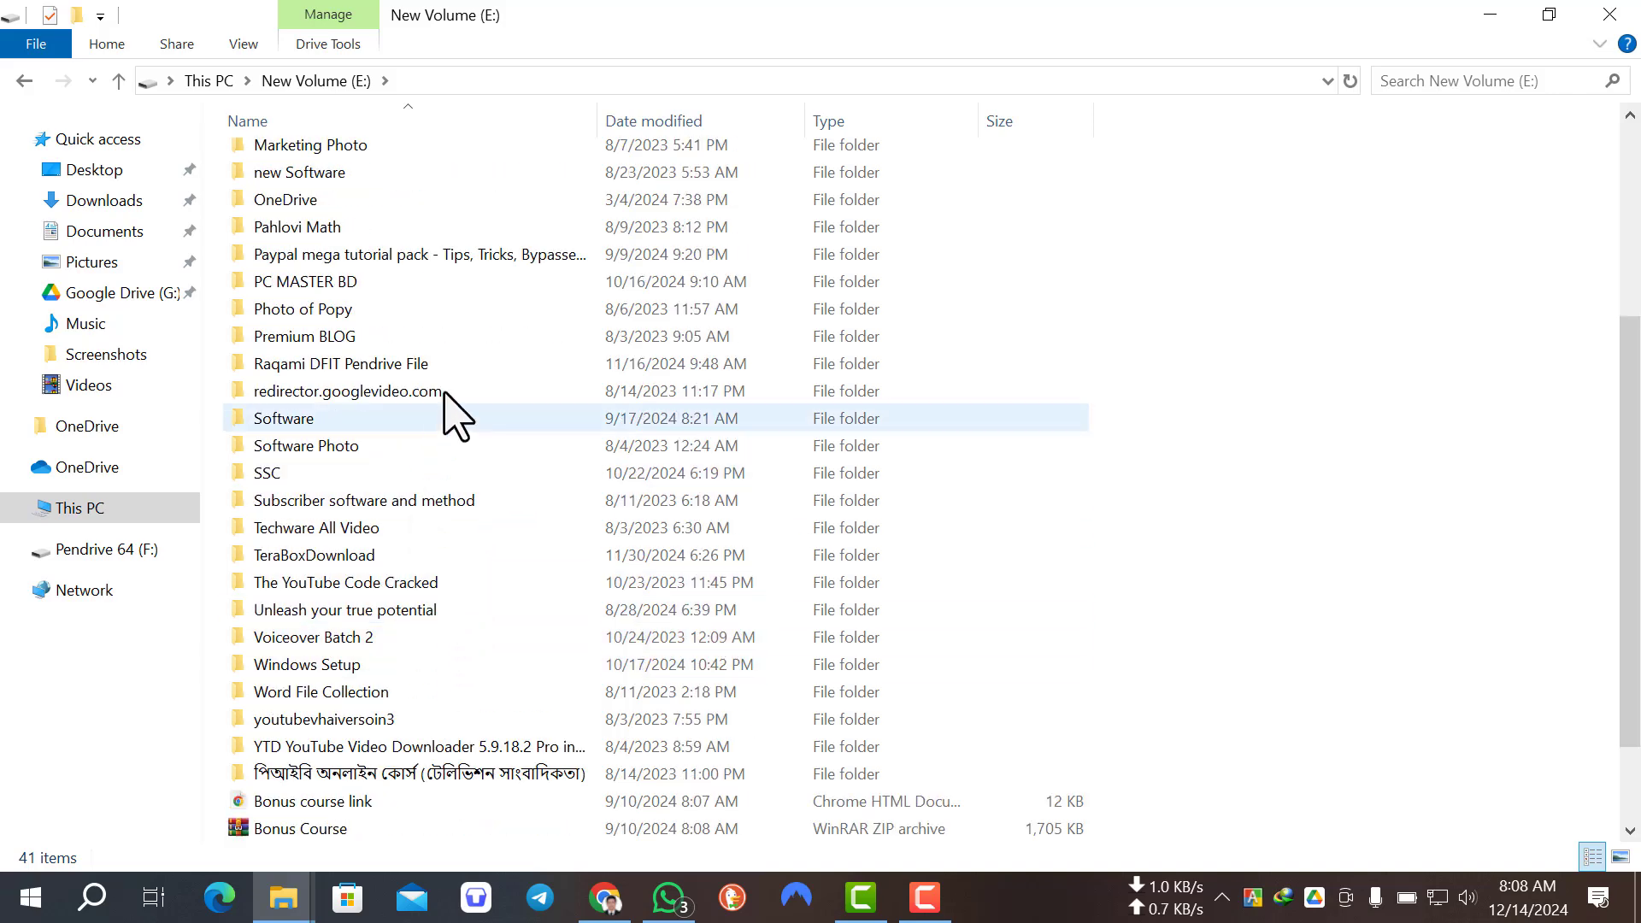
left_click(447, 364)
double_click(448, 364)
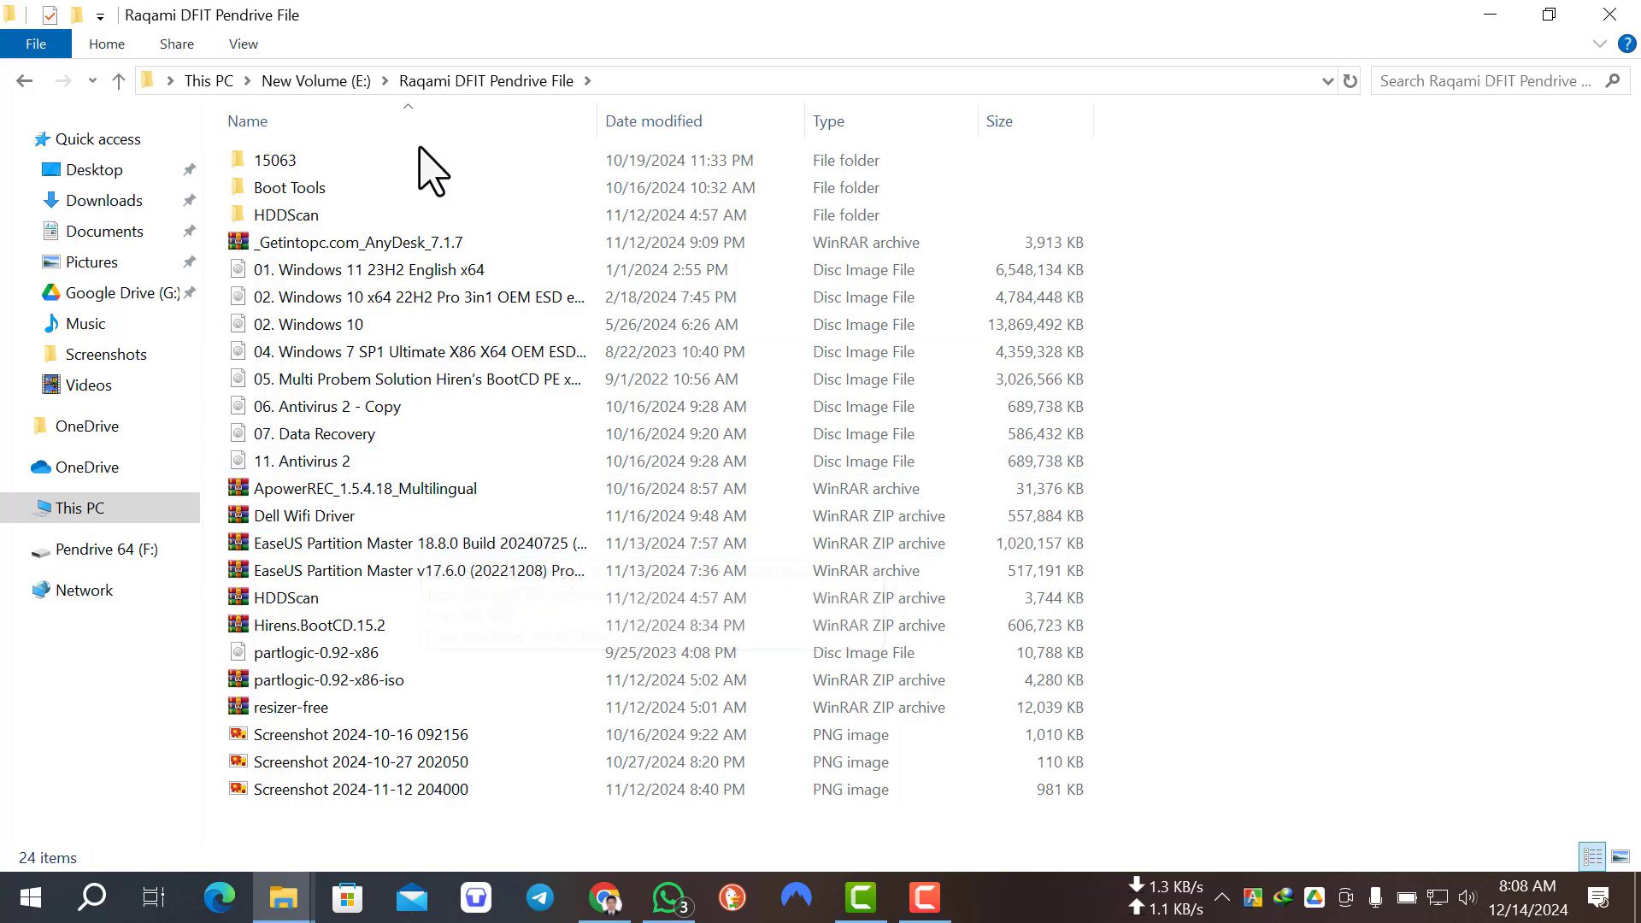
left_click(397, 188)
double_click(397, 187)
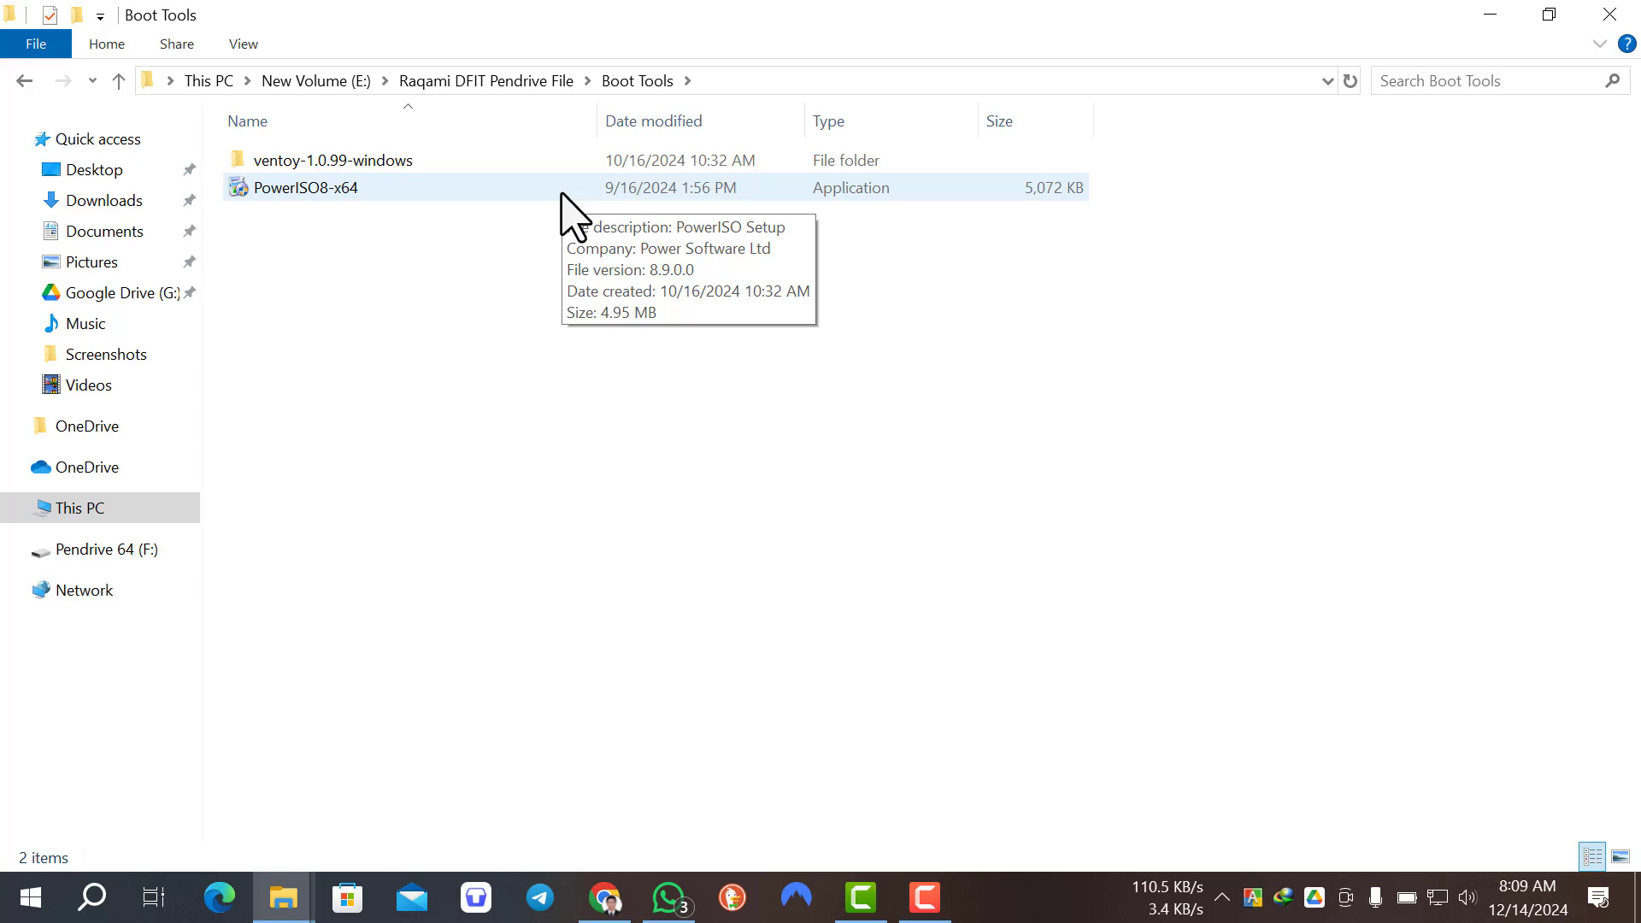
Step: Create a new folder named Rufus in the Boot Tools folder
right_click(367, 357)
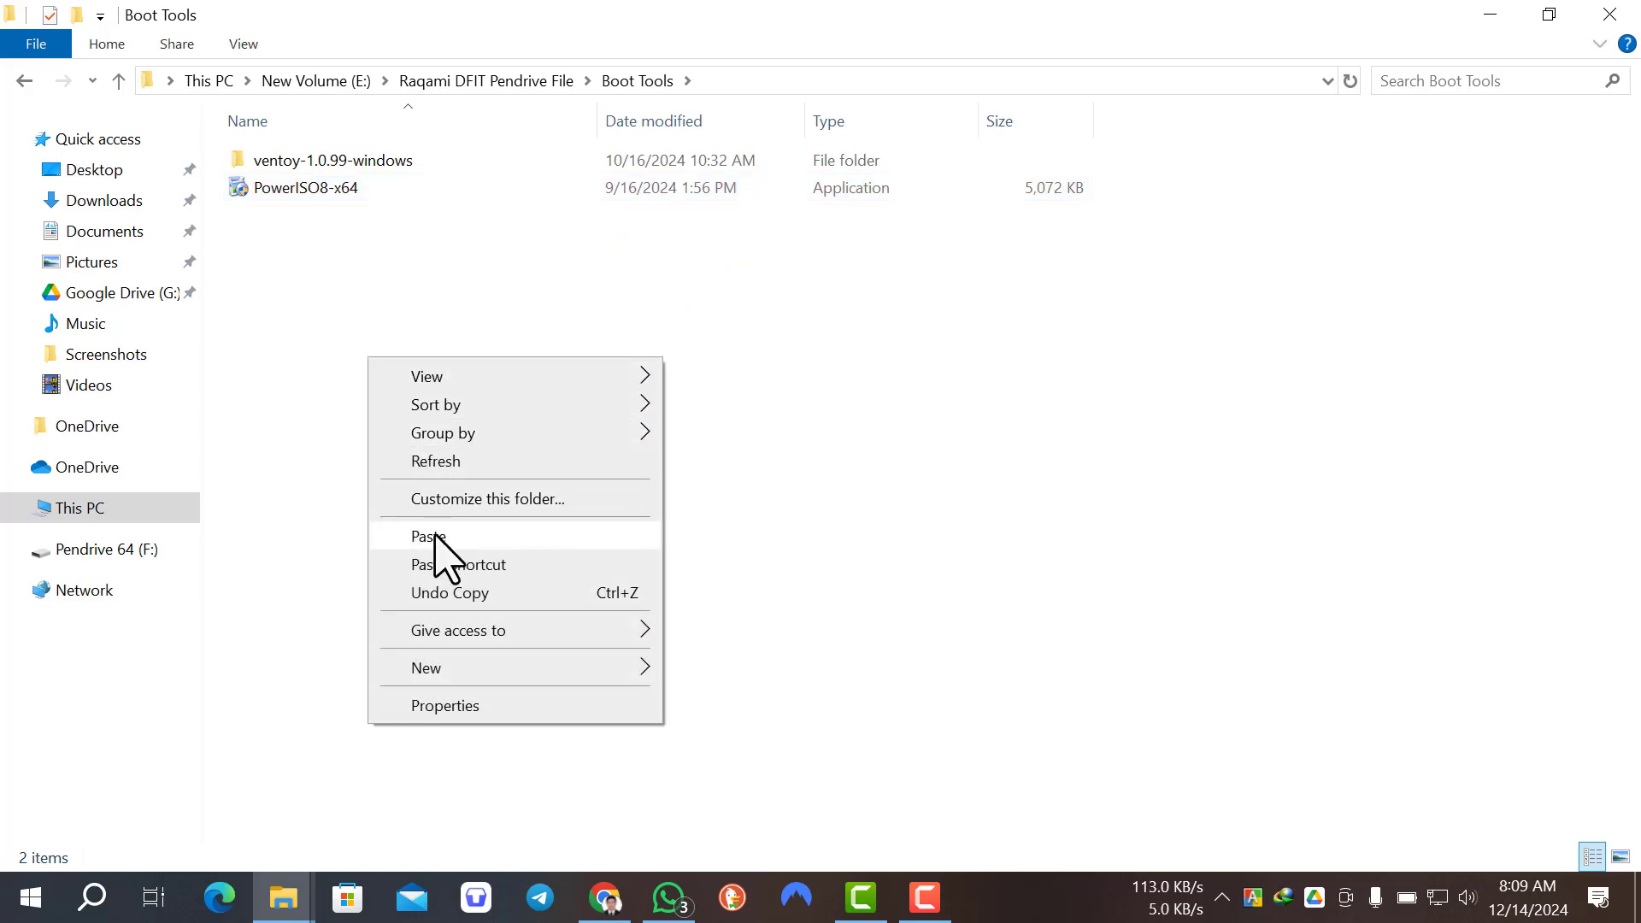
mouse_move(443, 671)
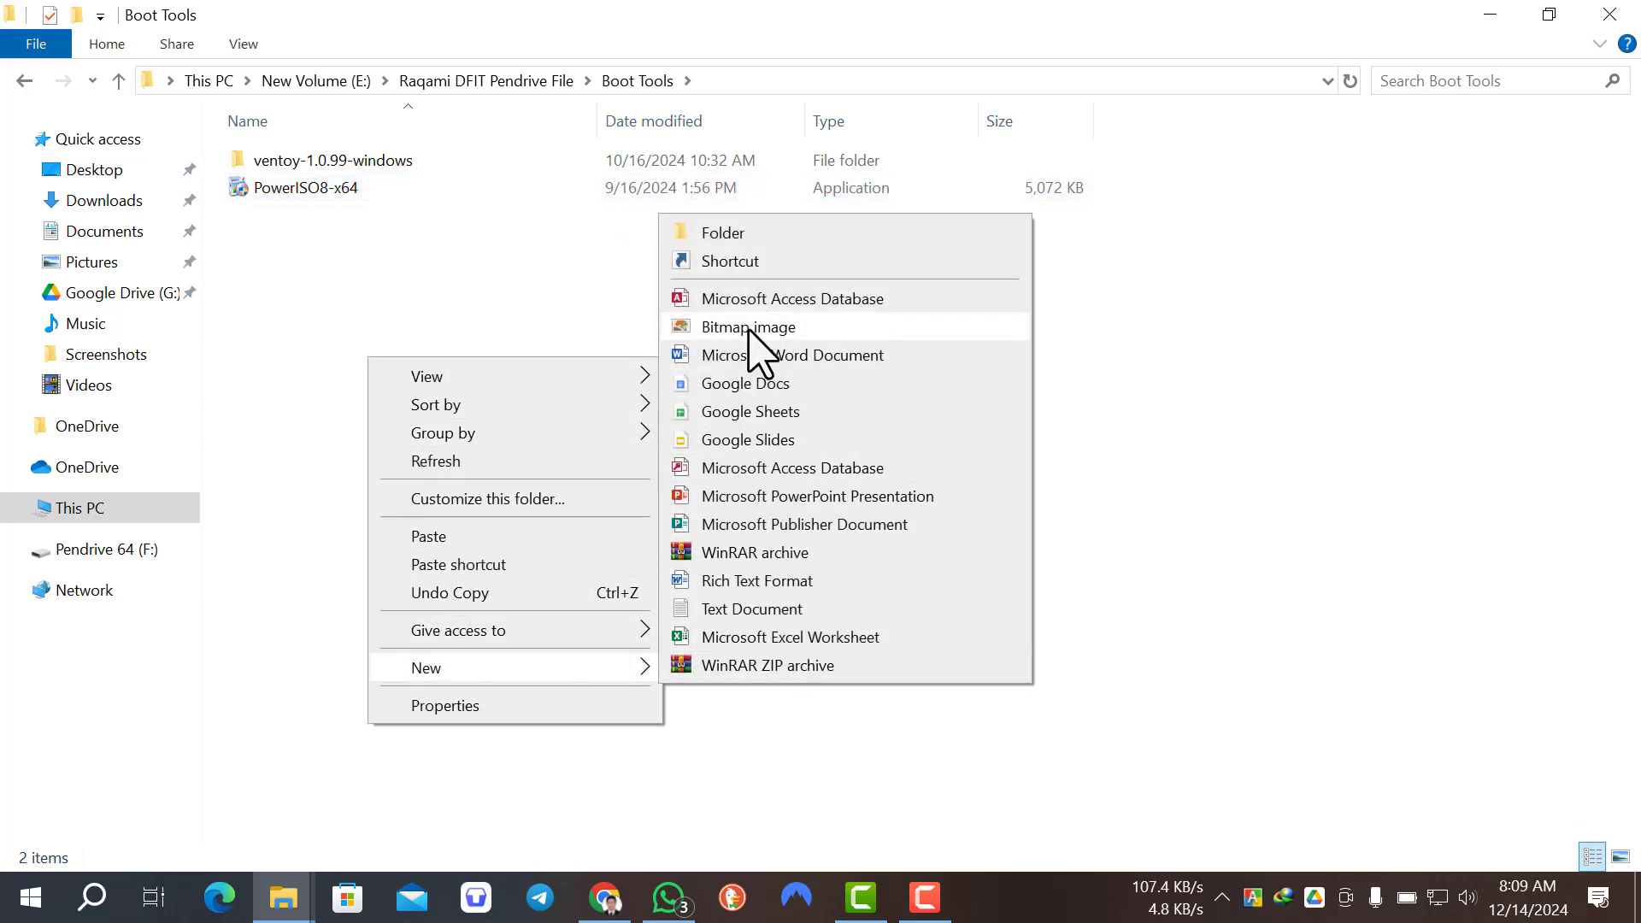
left_click(722, 224)
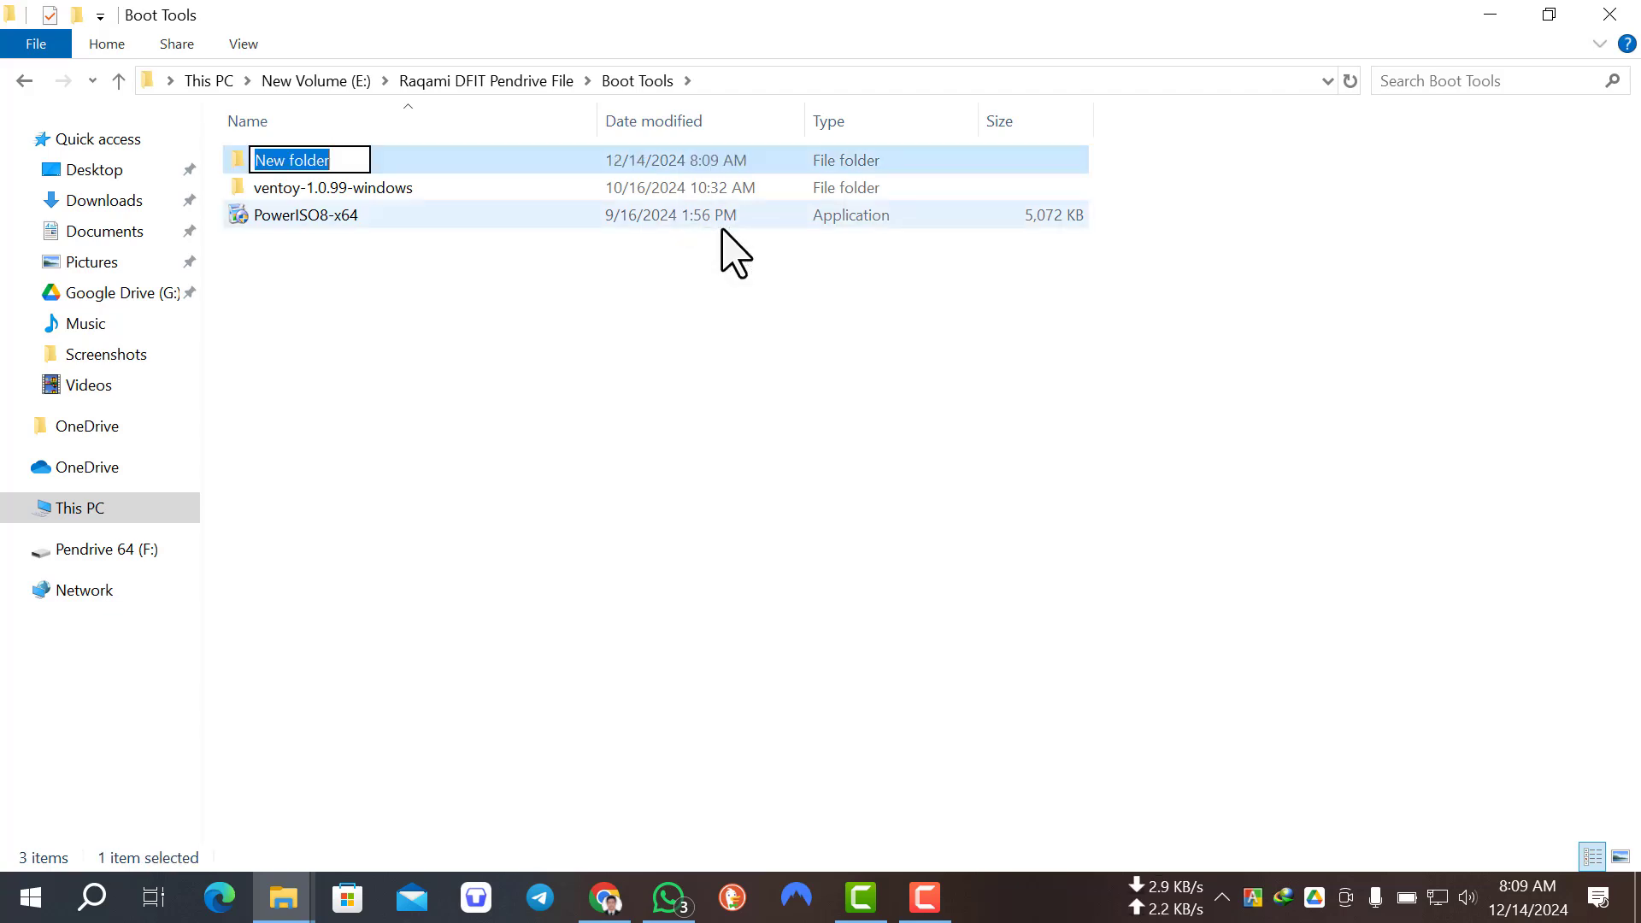
type("Rufus")
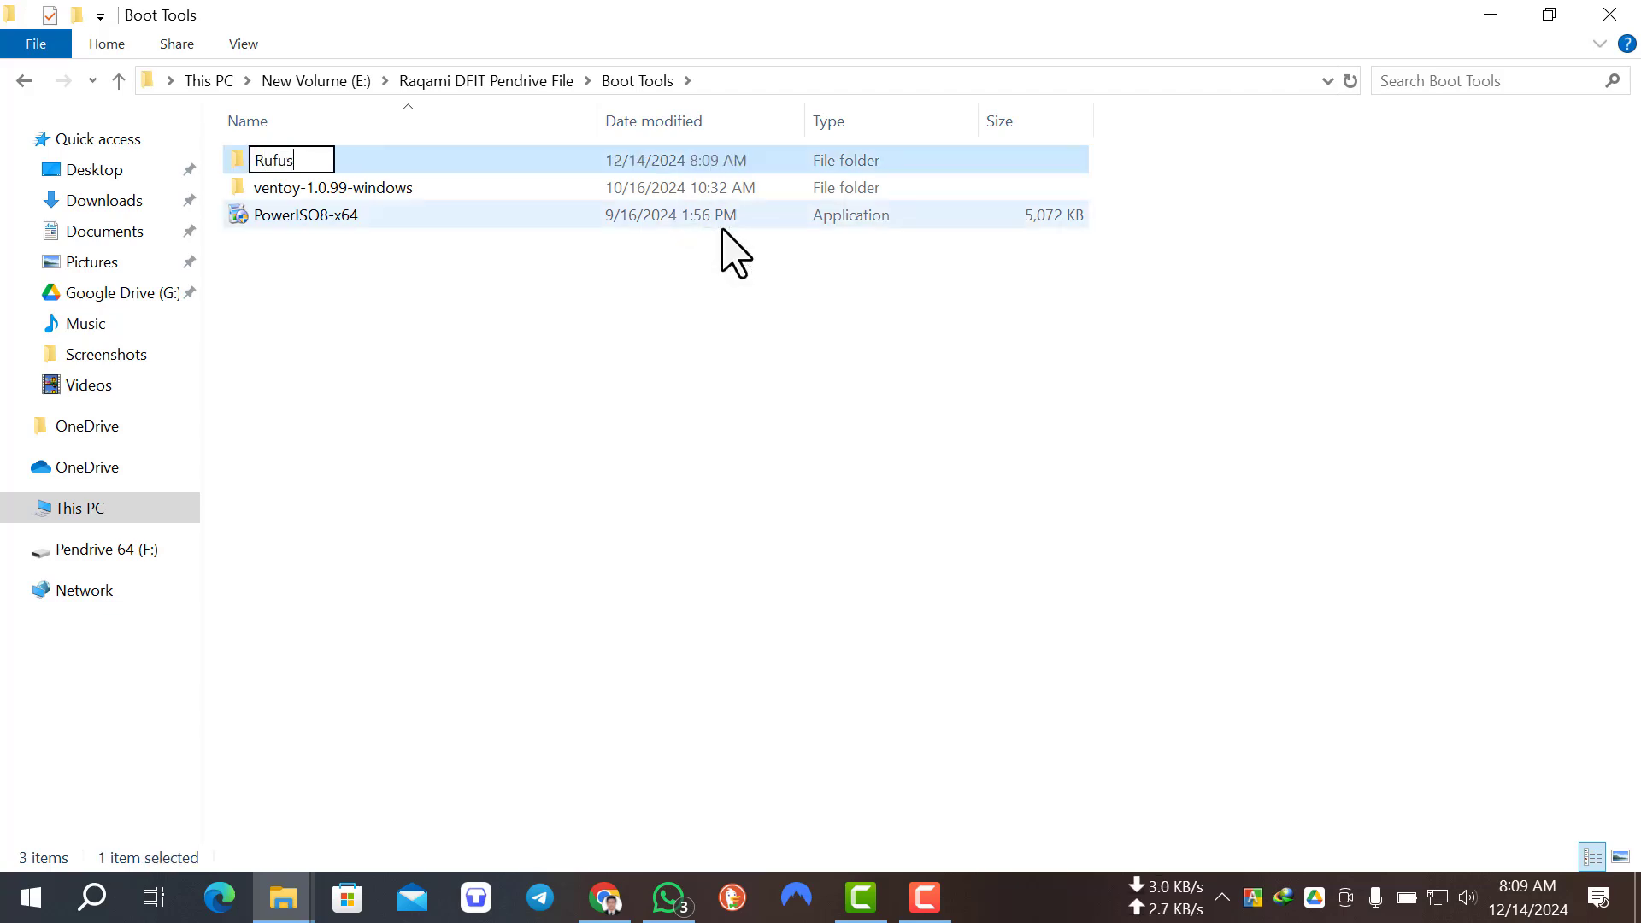
key("Return")
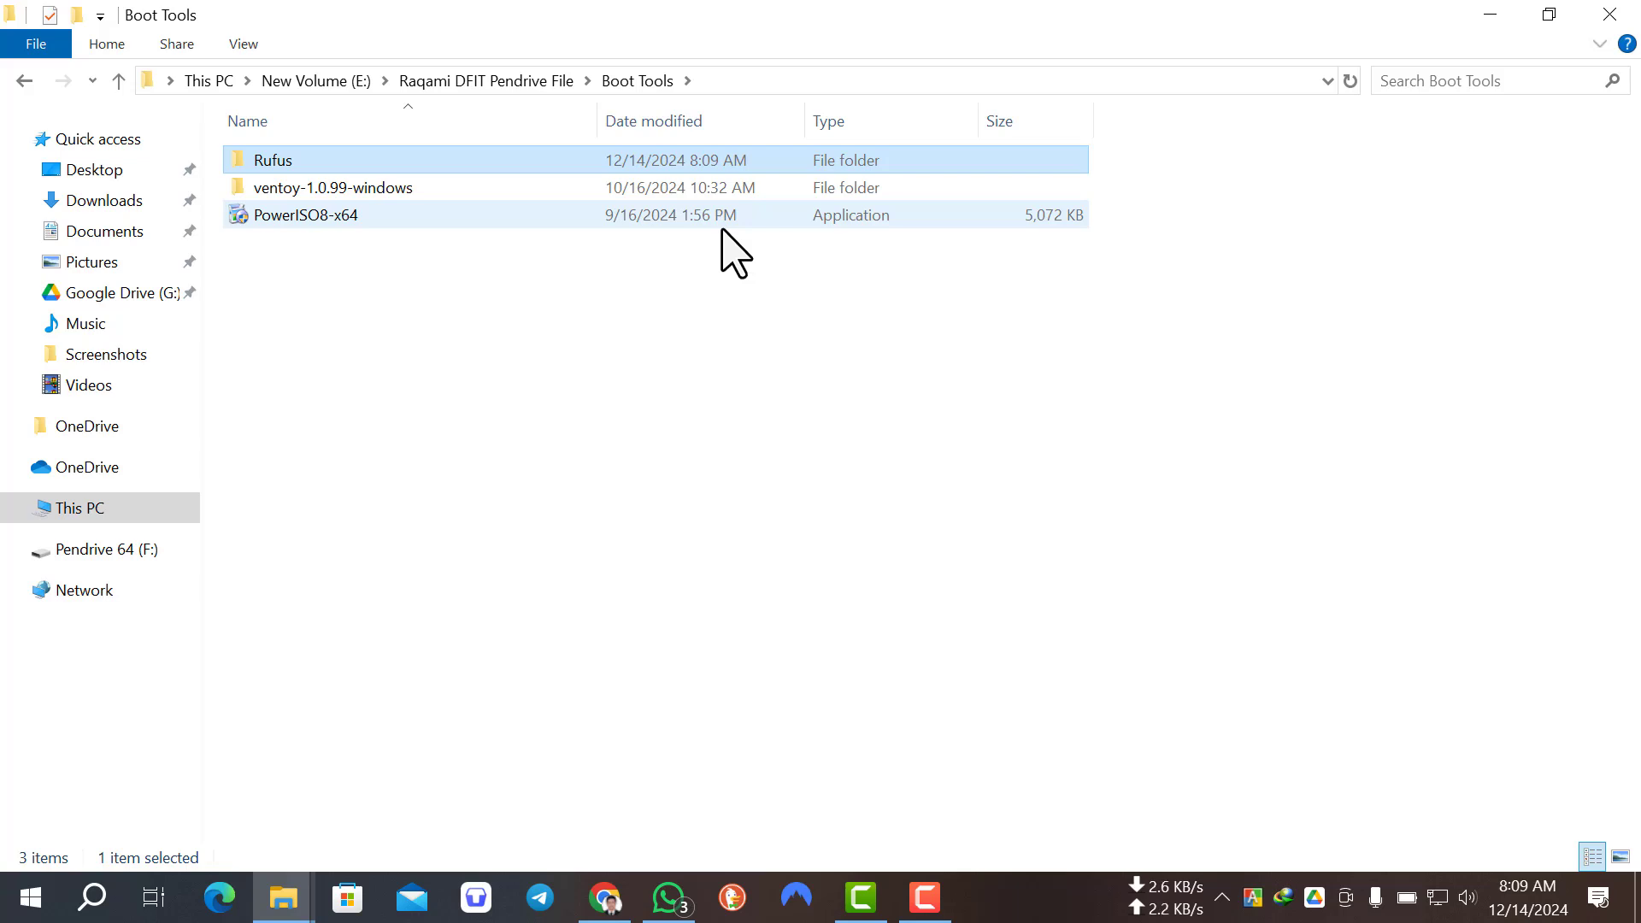
left_click(680, 318)
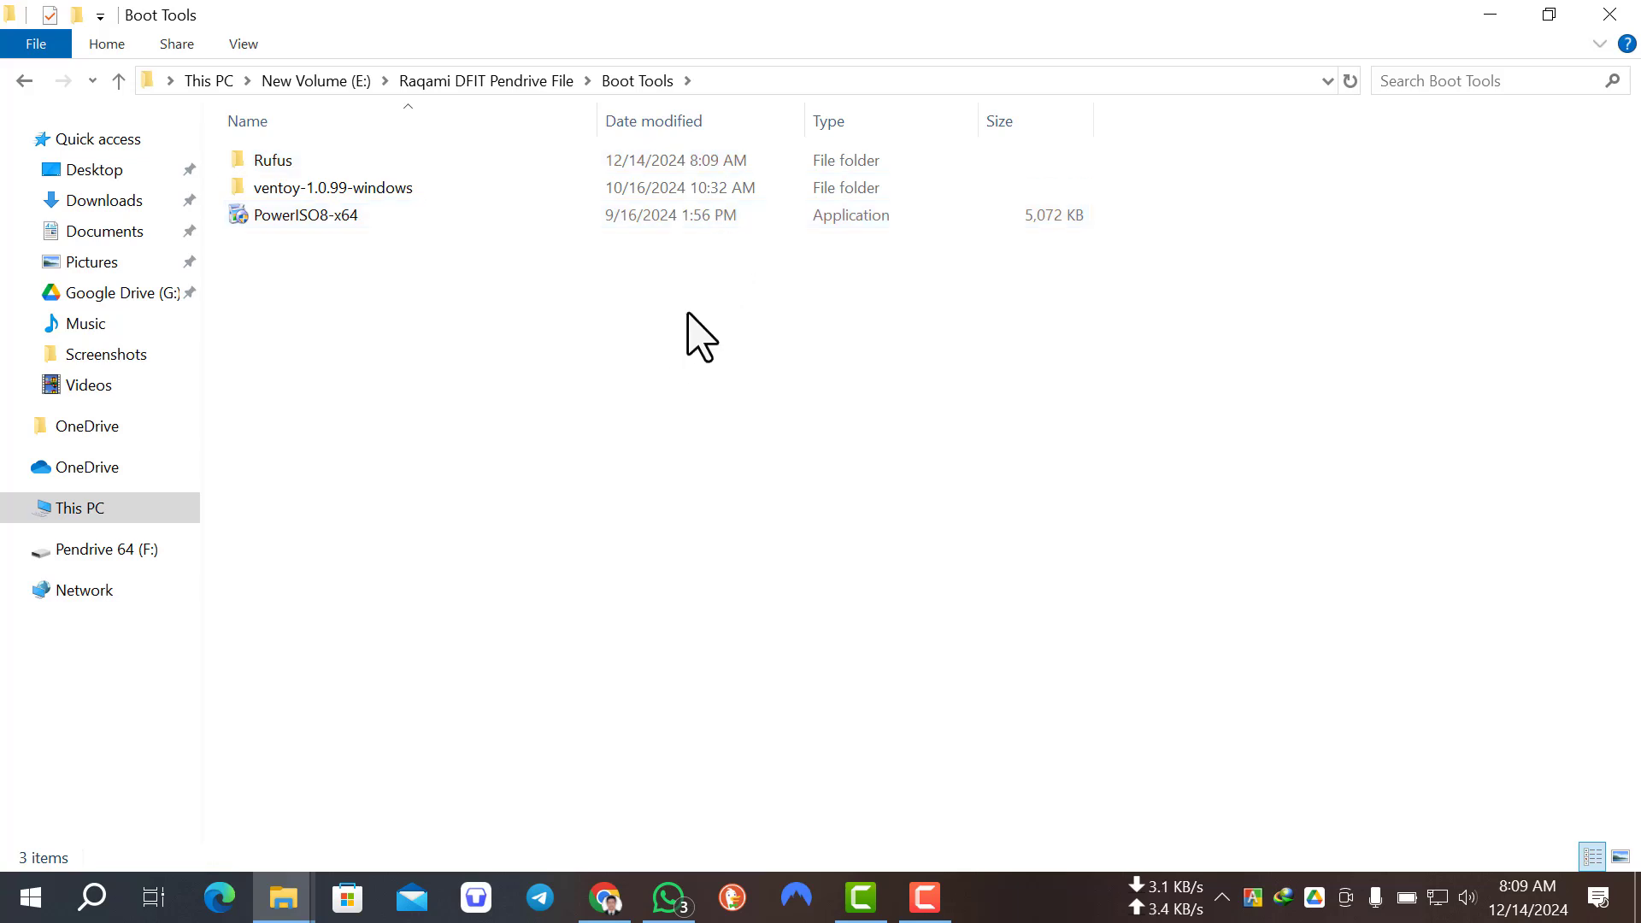
Step: Launch the Ventoy2Disk application from the ventoy-1.0.99 folder inside ventoy-1.0.99-windows
left_click(379, 223)
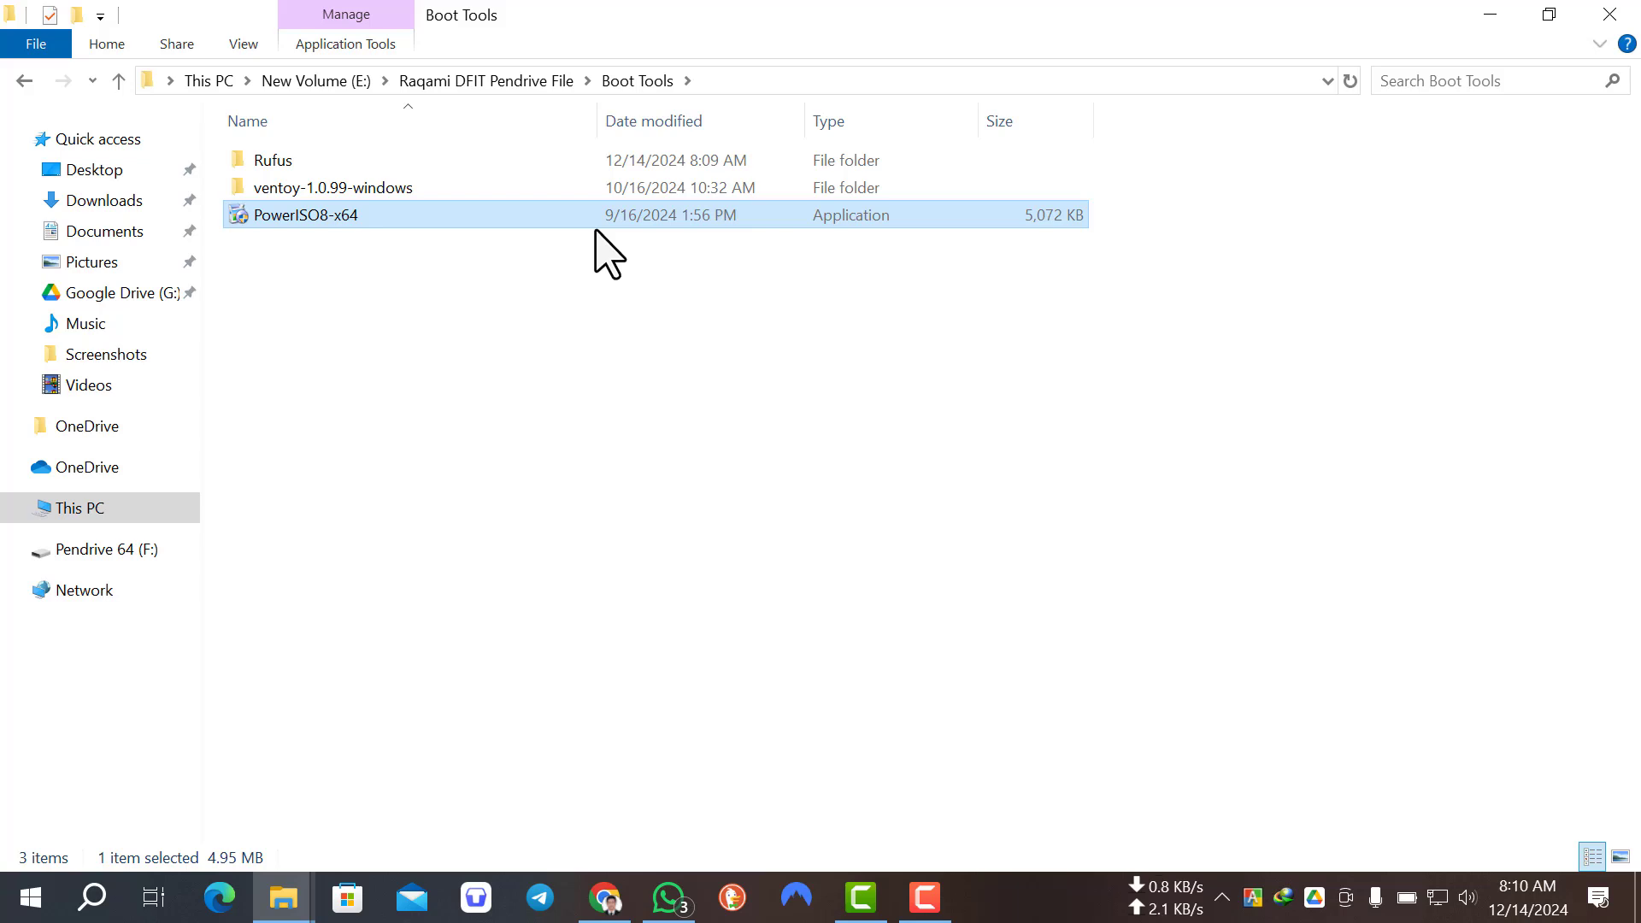
left_click(360, 190)
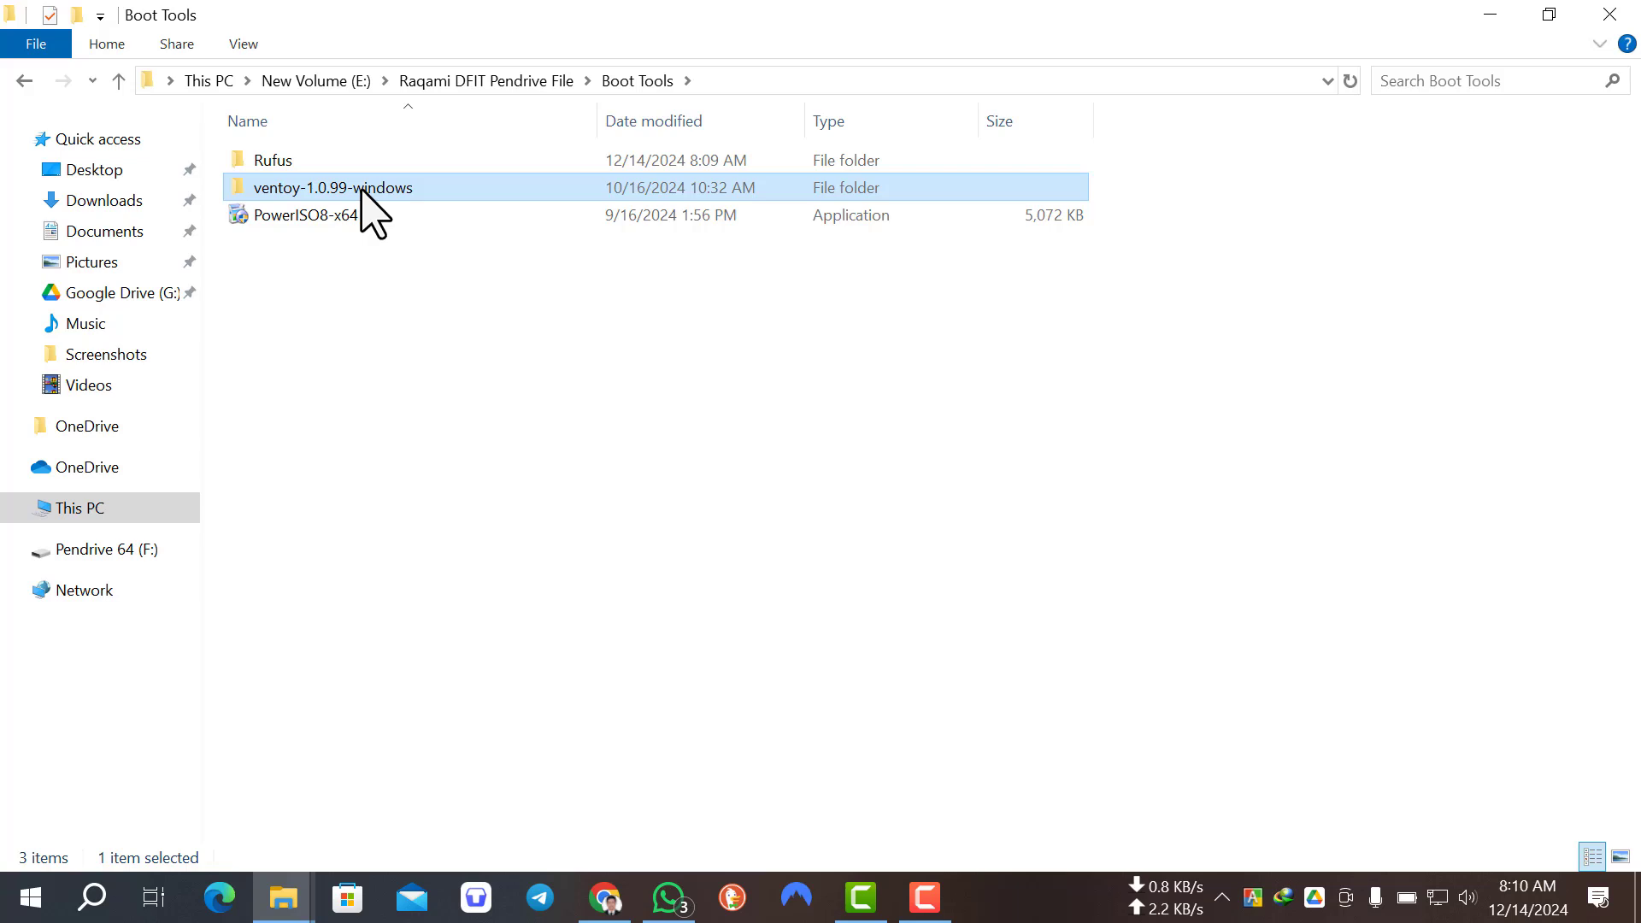
double_click(487, 191)
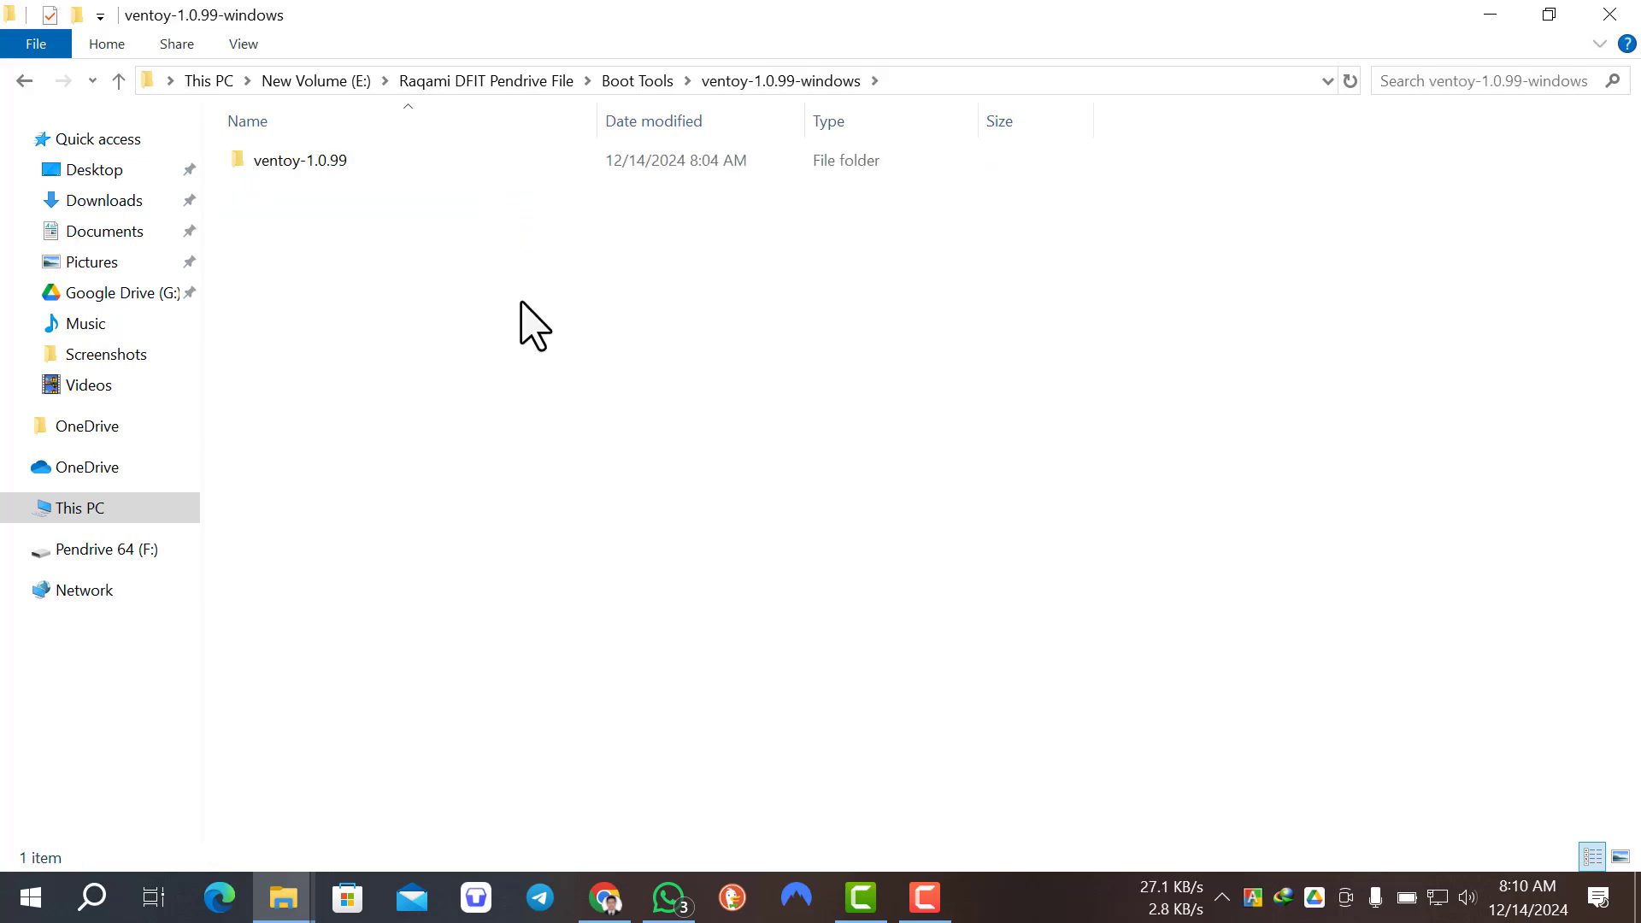
double_click(458, 165)
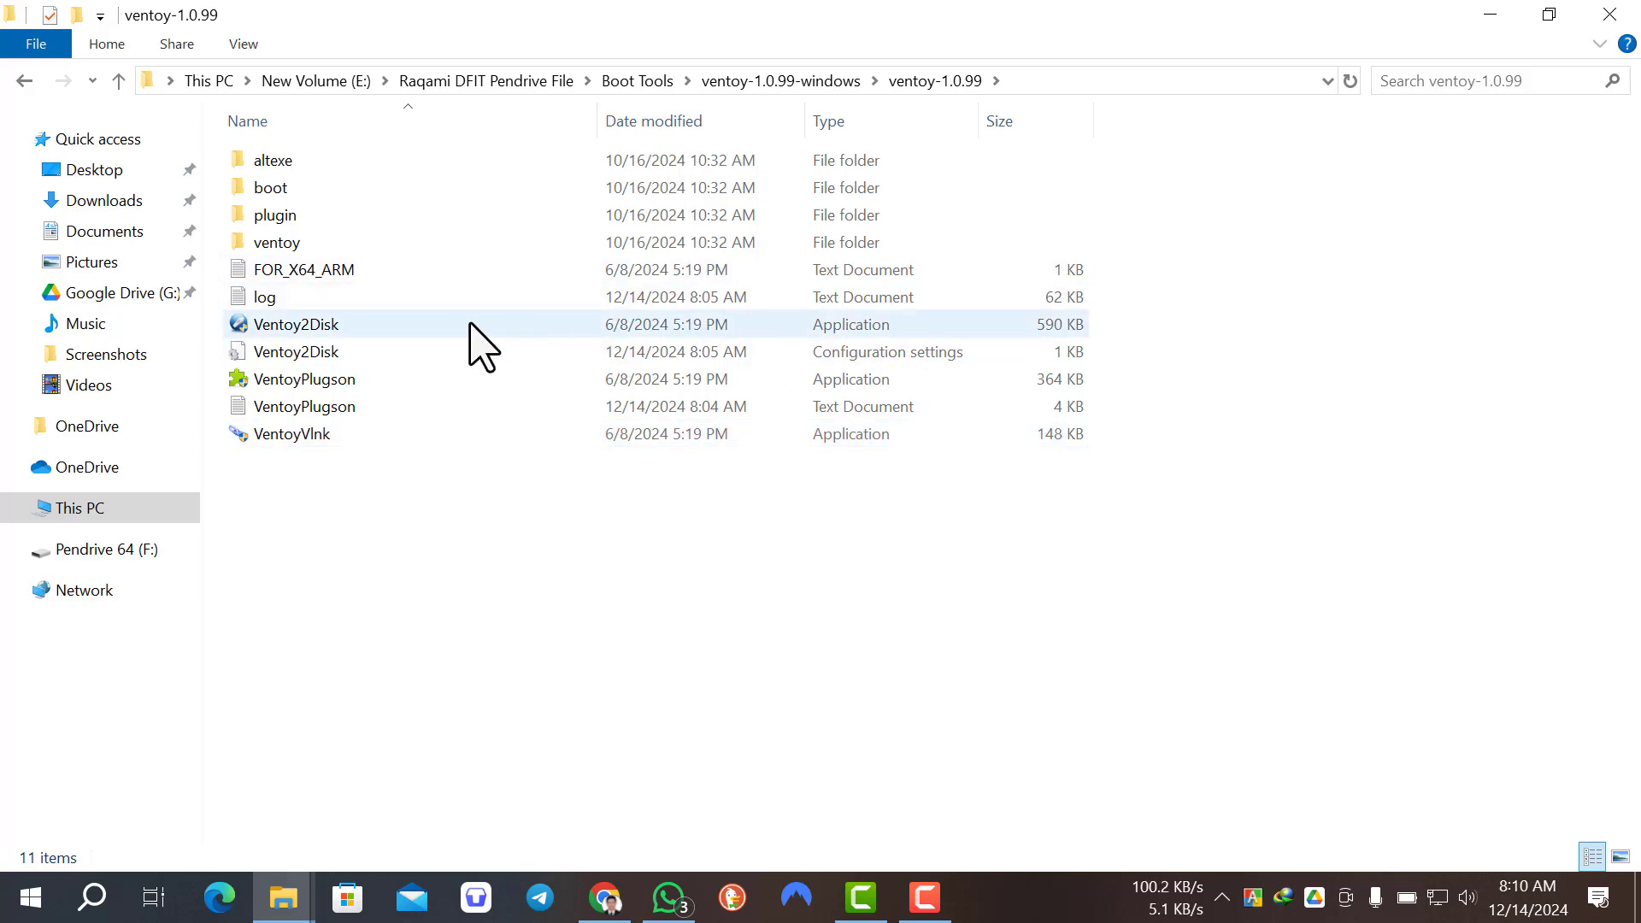
left_click(529, 331)
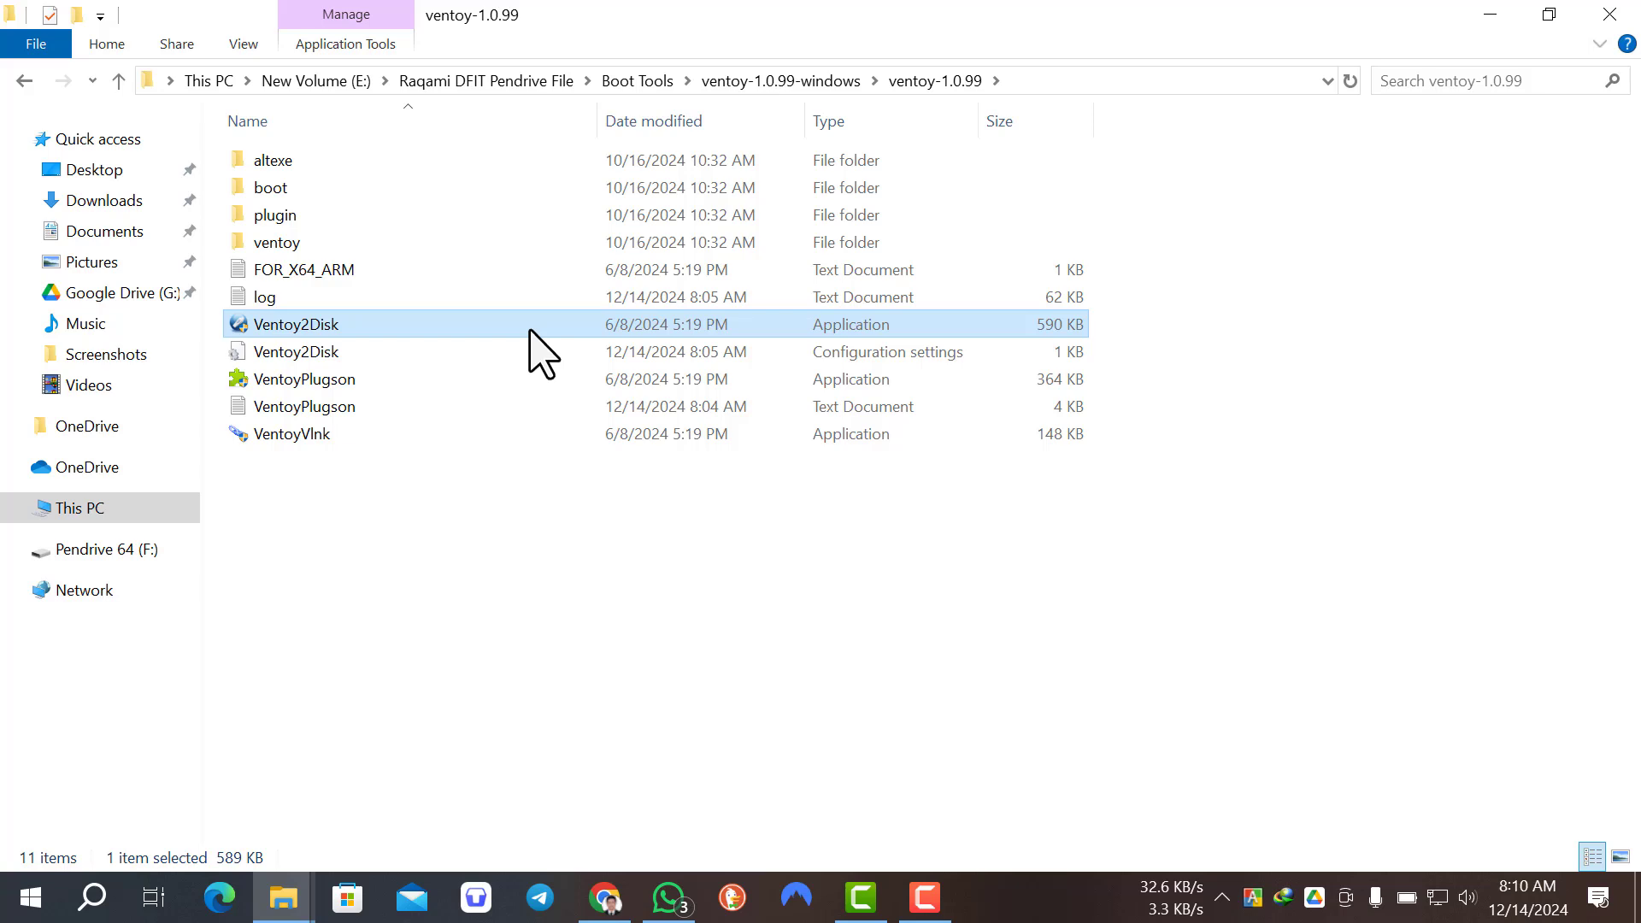
double_click(530, 331)
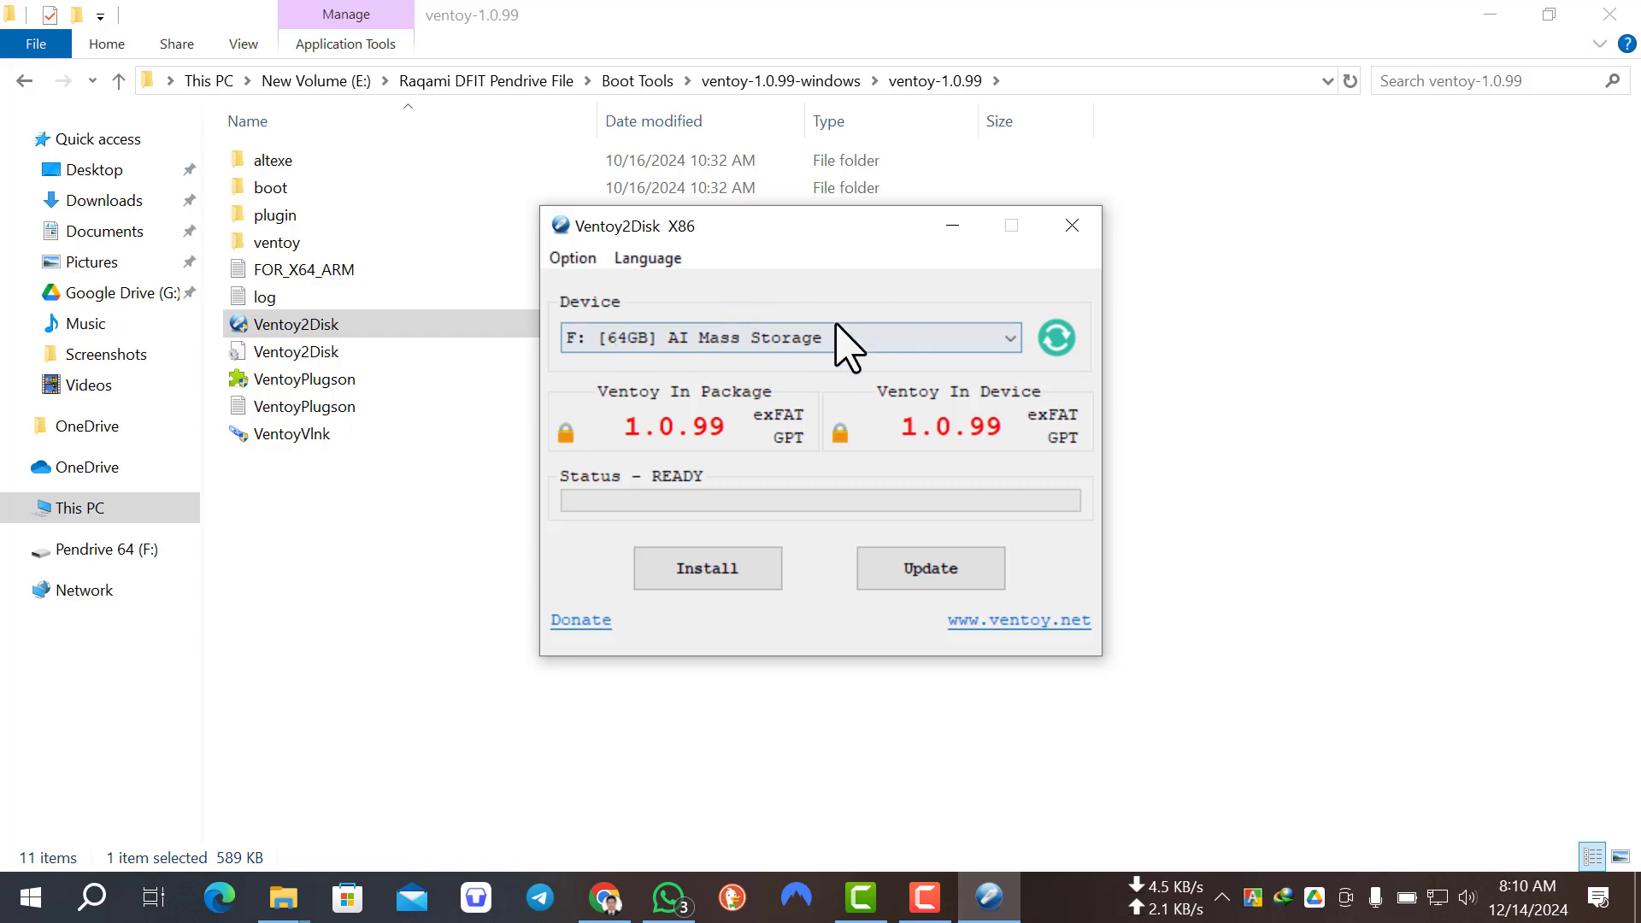
Step: Check the list of target devices for the Ventoy installation, keeping F: [64GB] AI Mass Storage selected
left_click(670, 347)
left_click(681, 358)
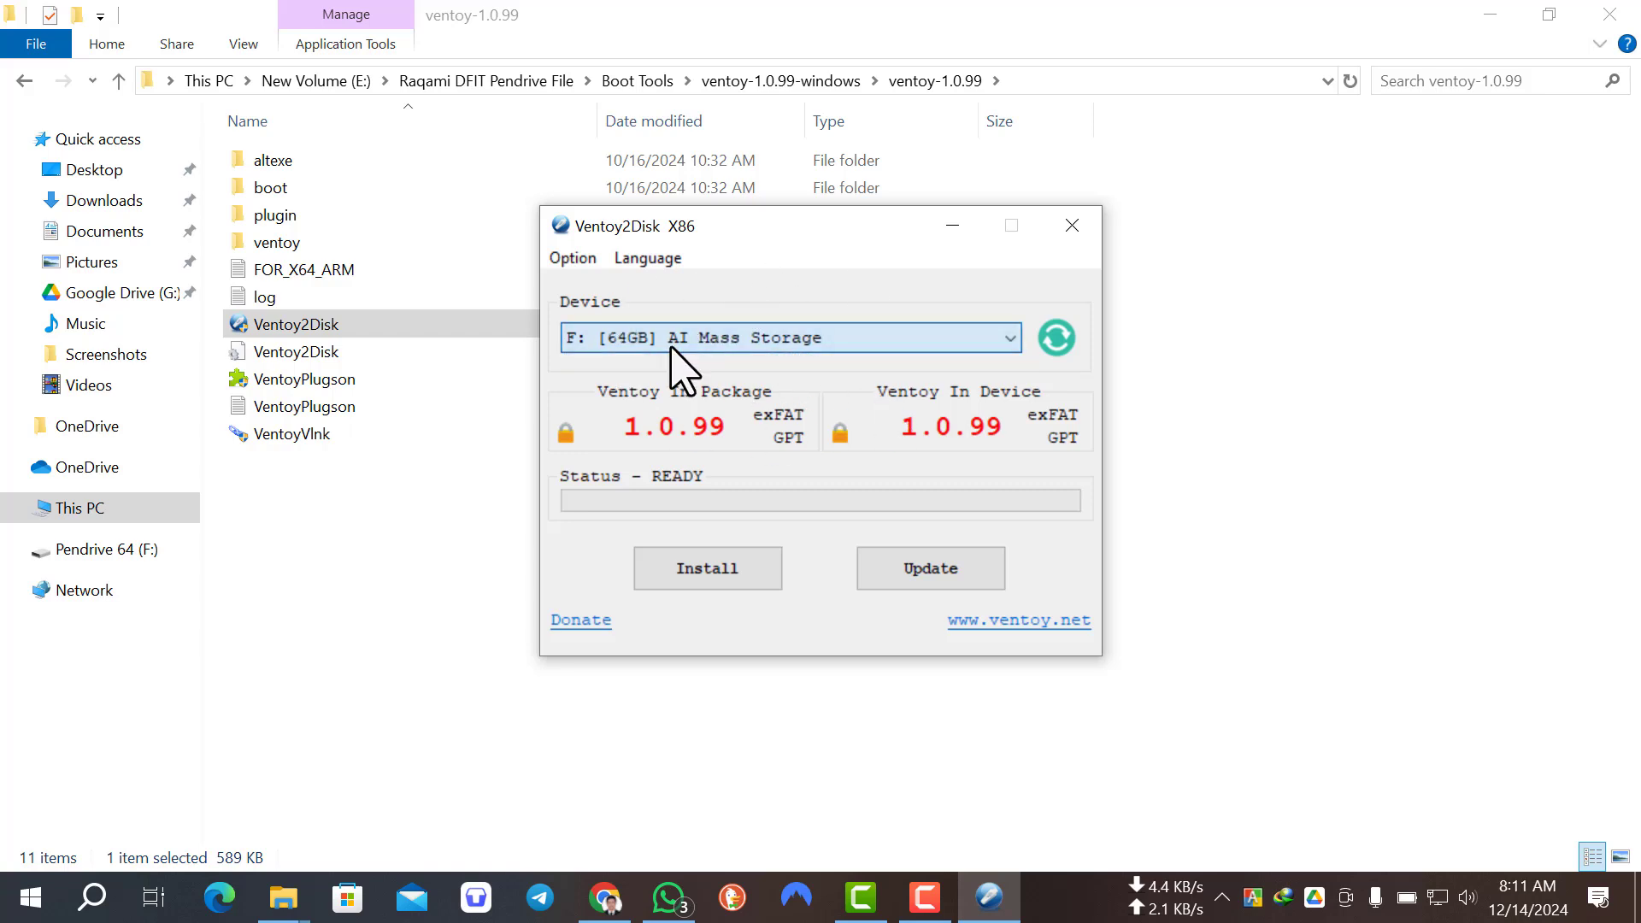
left_click(742, 340)
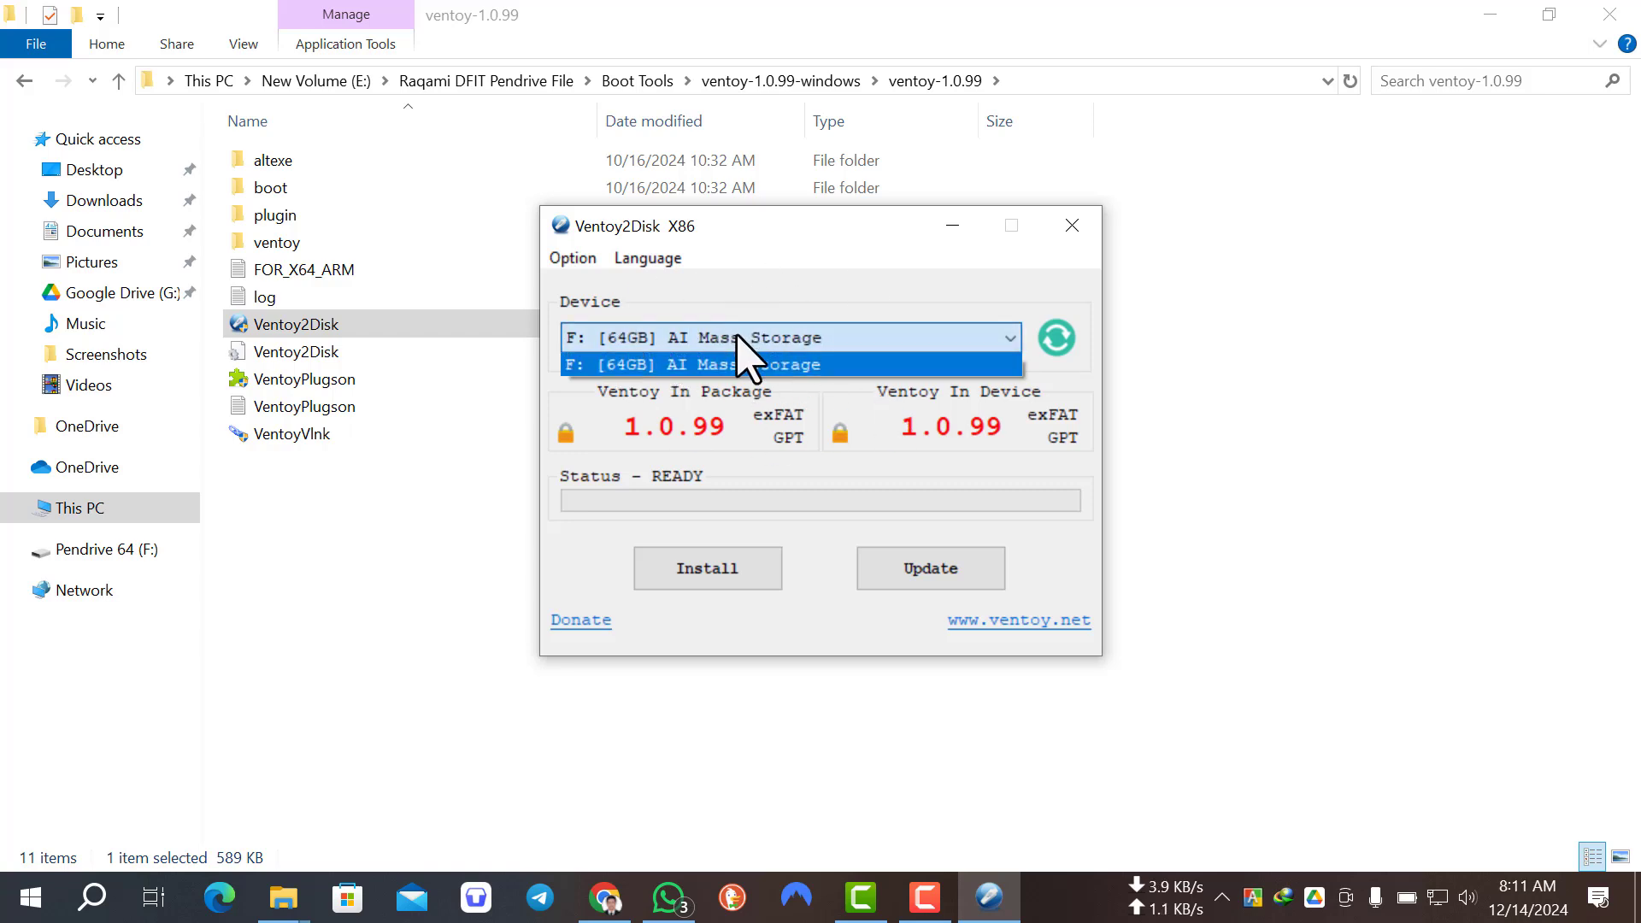
left_click(738, 340)
left_click(743, 339)
Step: Inspect the partition style options for the Ventoy installation without changing the selection
left_click(561, 266)
left_click(571, 258)
mouse_move(649, 315)
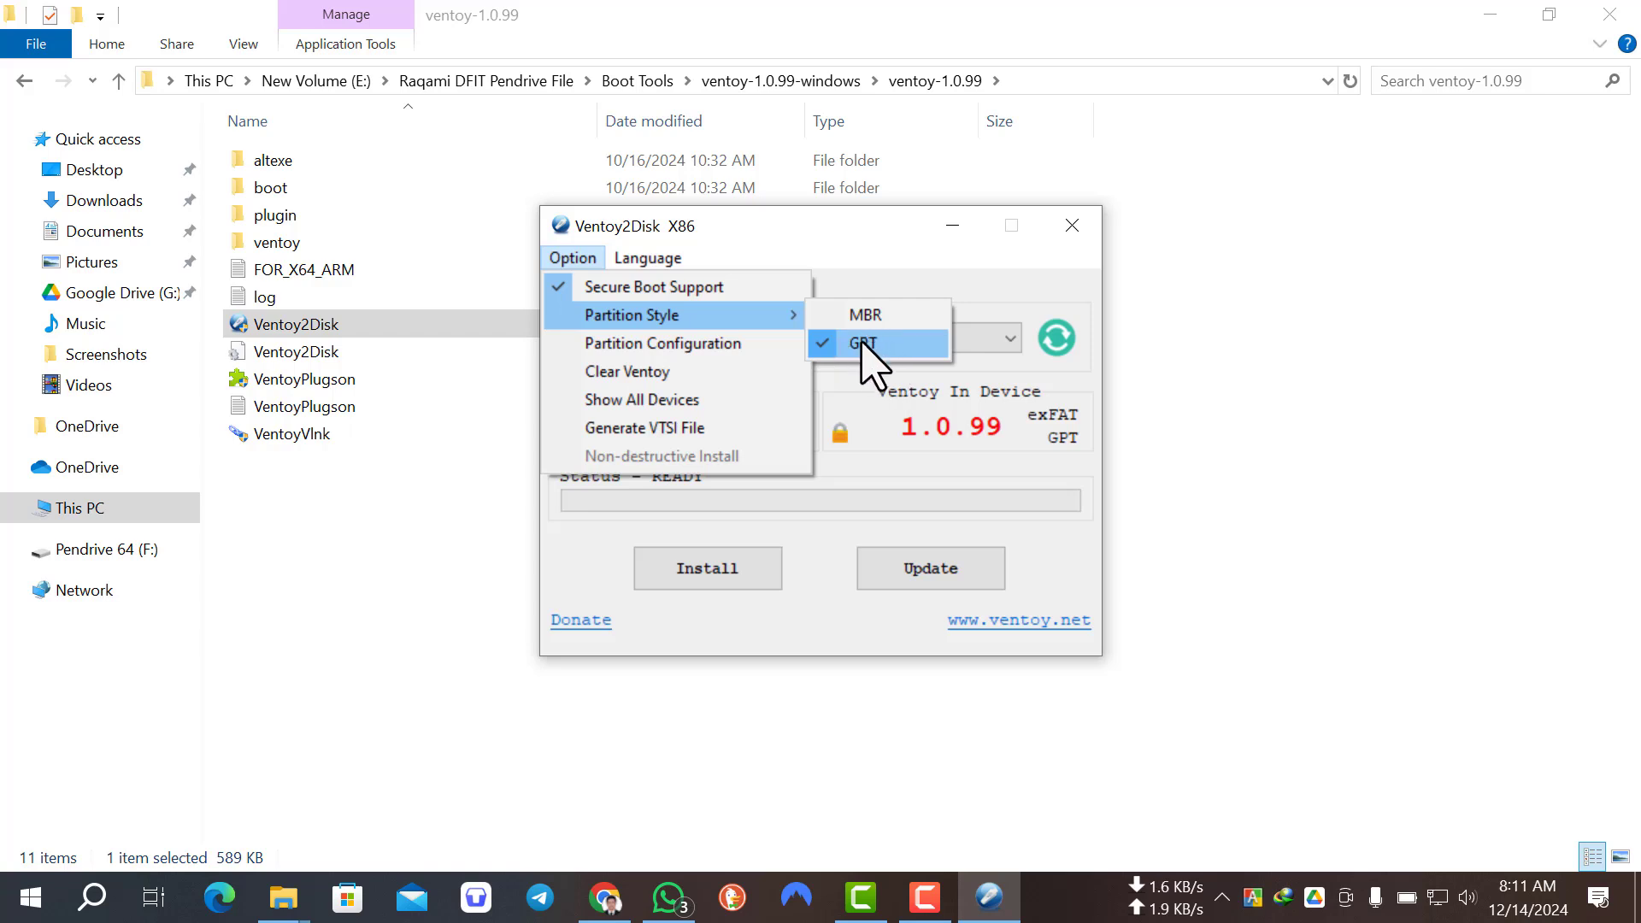
left_click(967, 272)
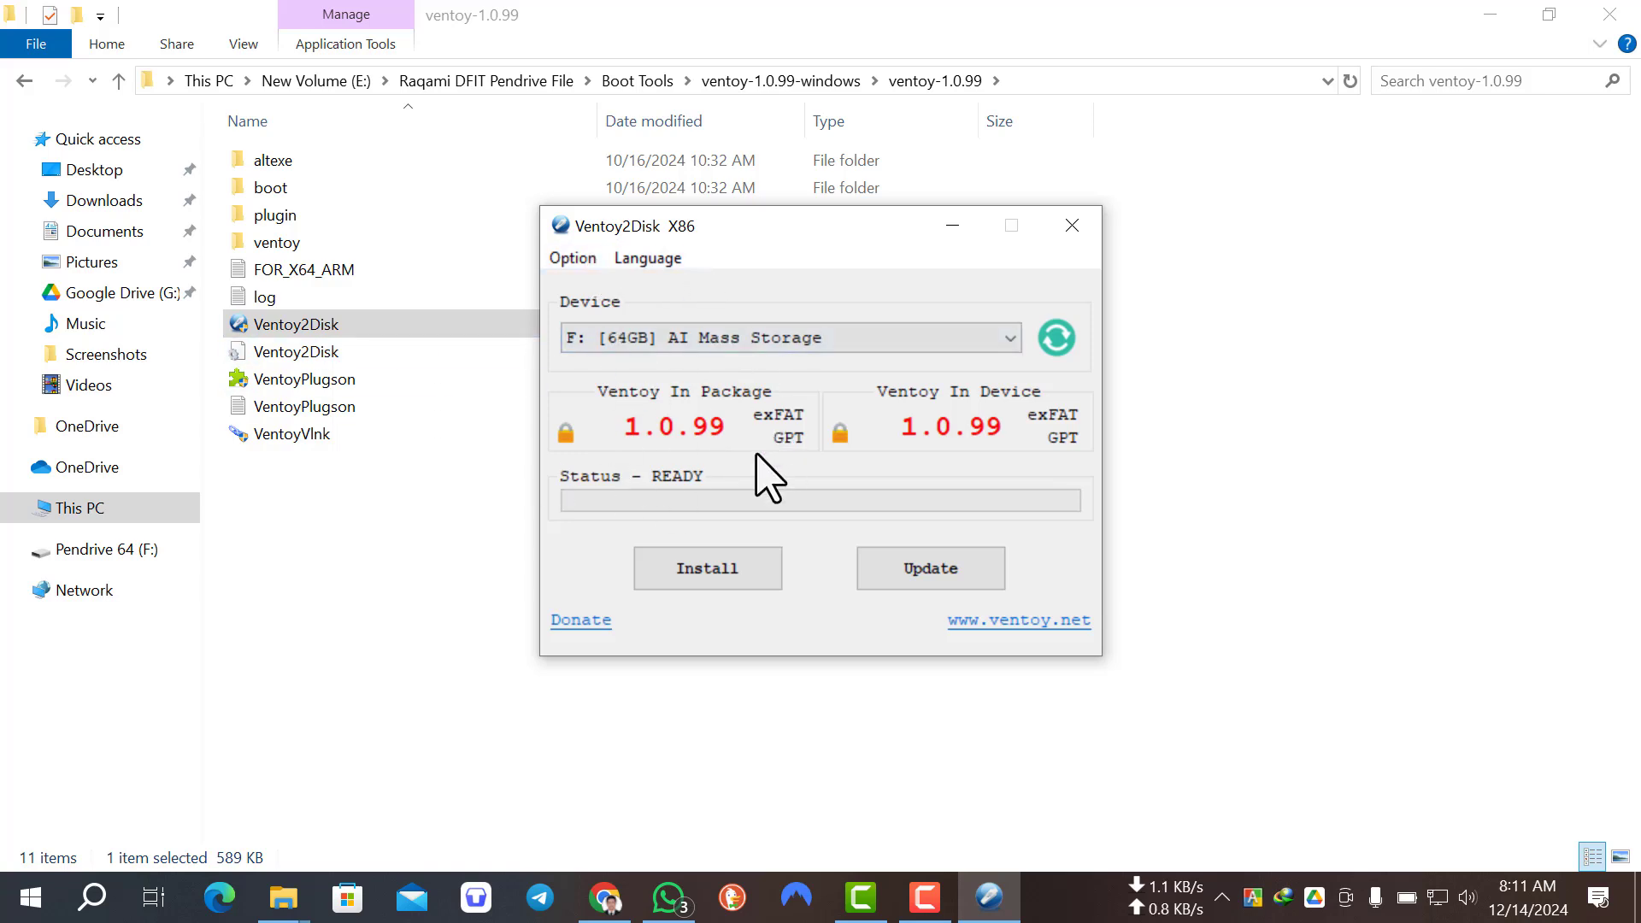
Step: Install Ventoy on the F: drive, confirming the fresh install with YES and accepting both format warnings
left_click(707, 580)
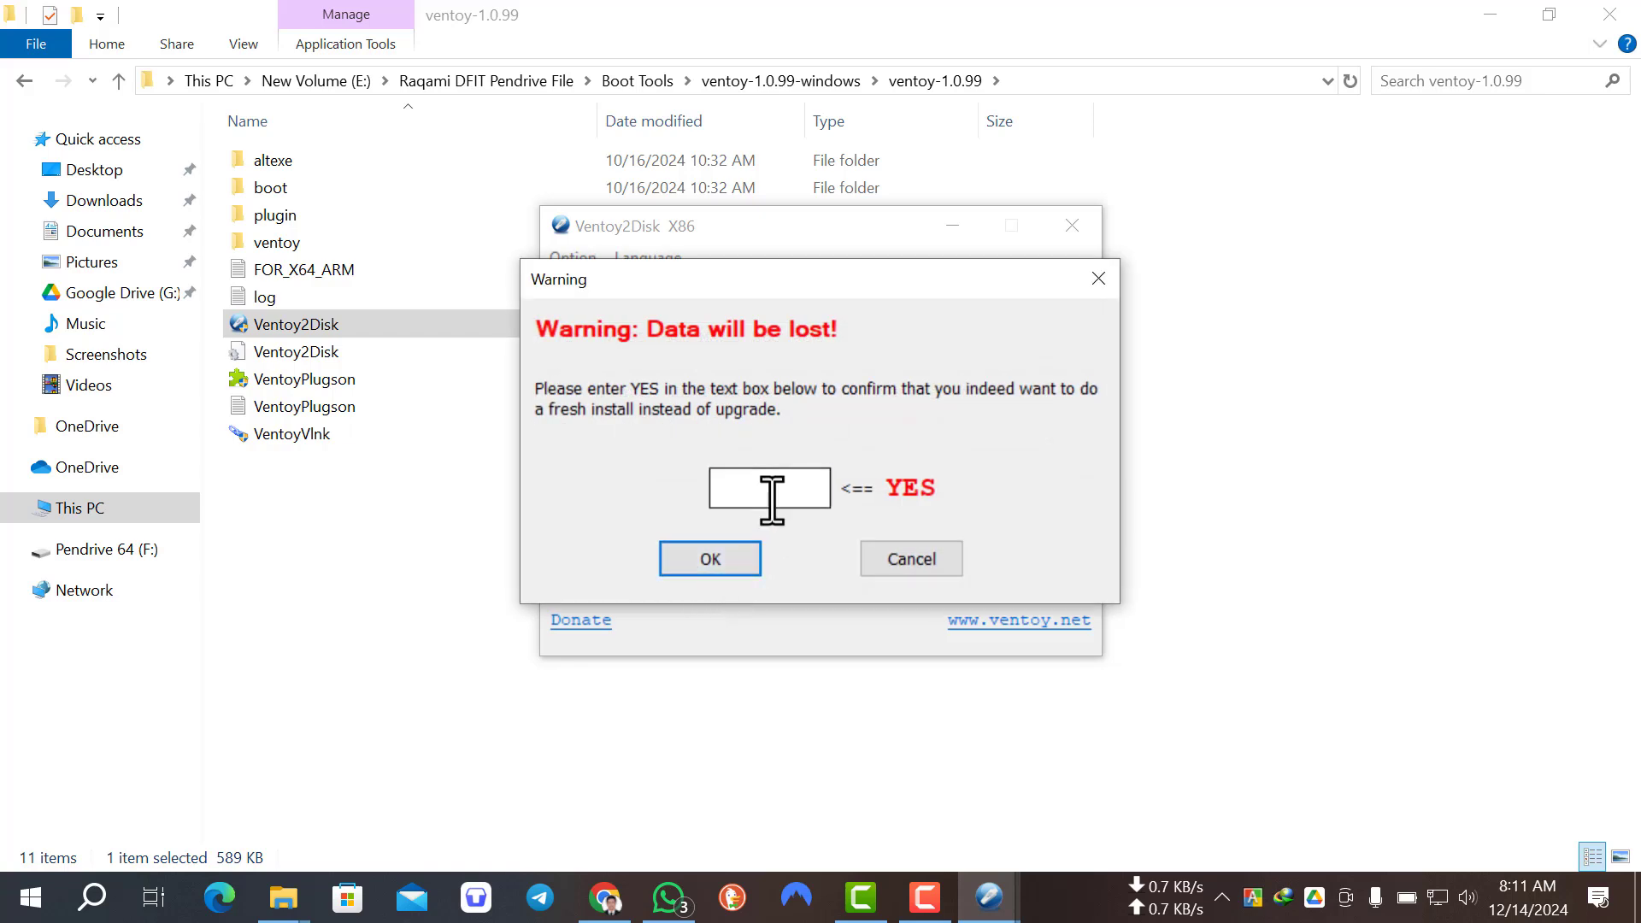
left_click(773, 500)
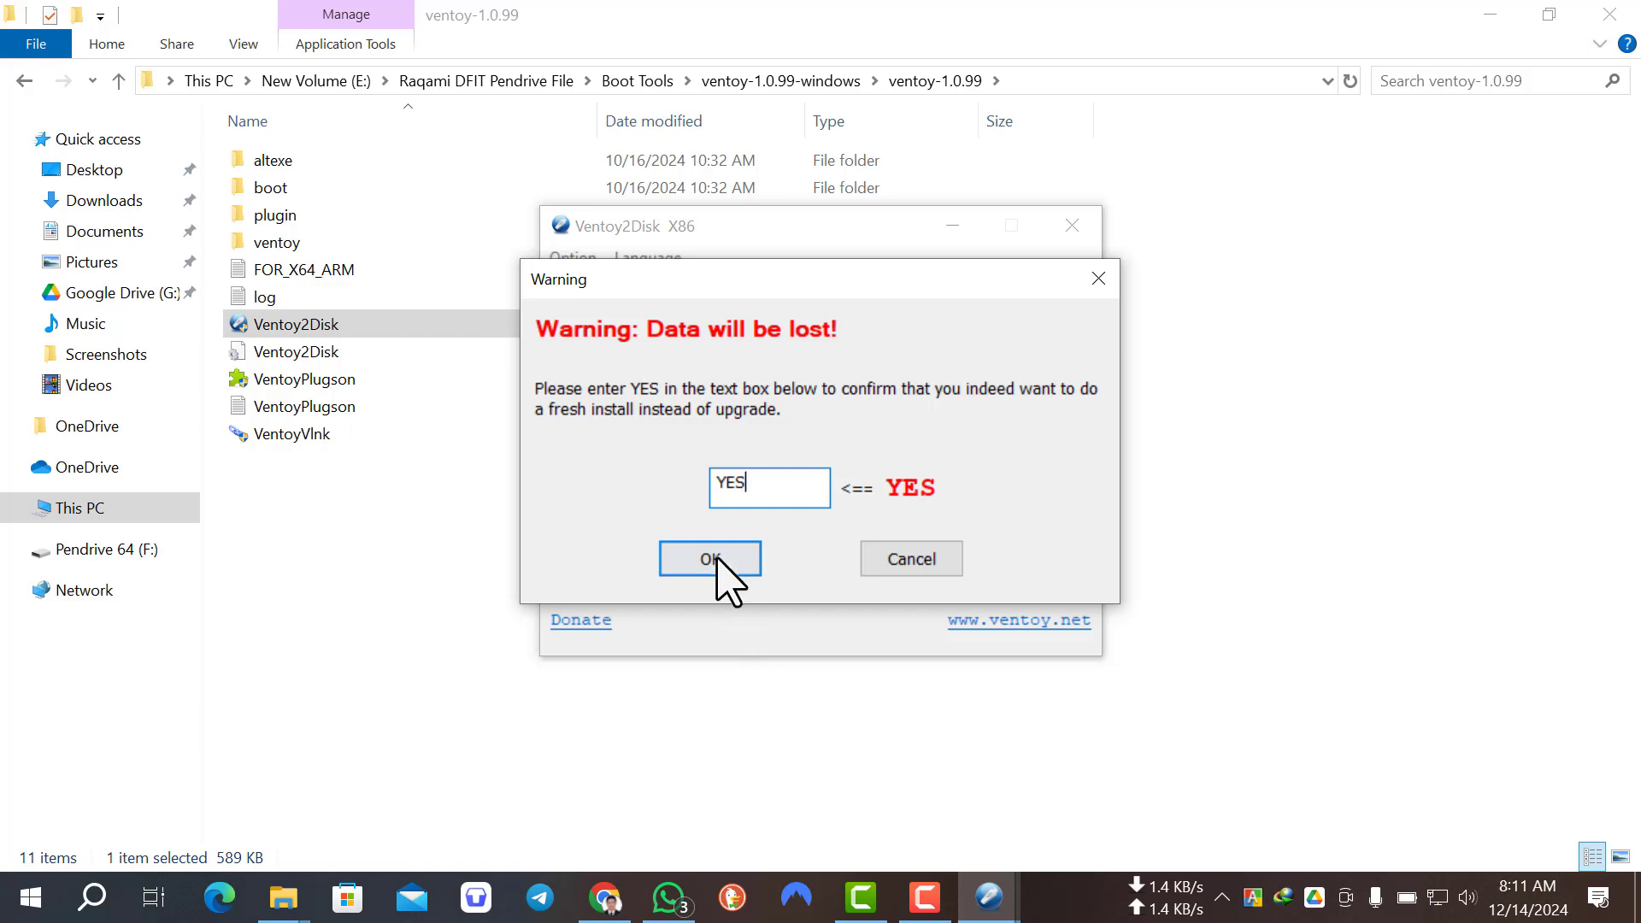
left_click(755, 565)
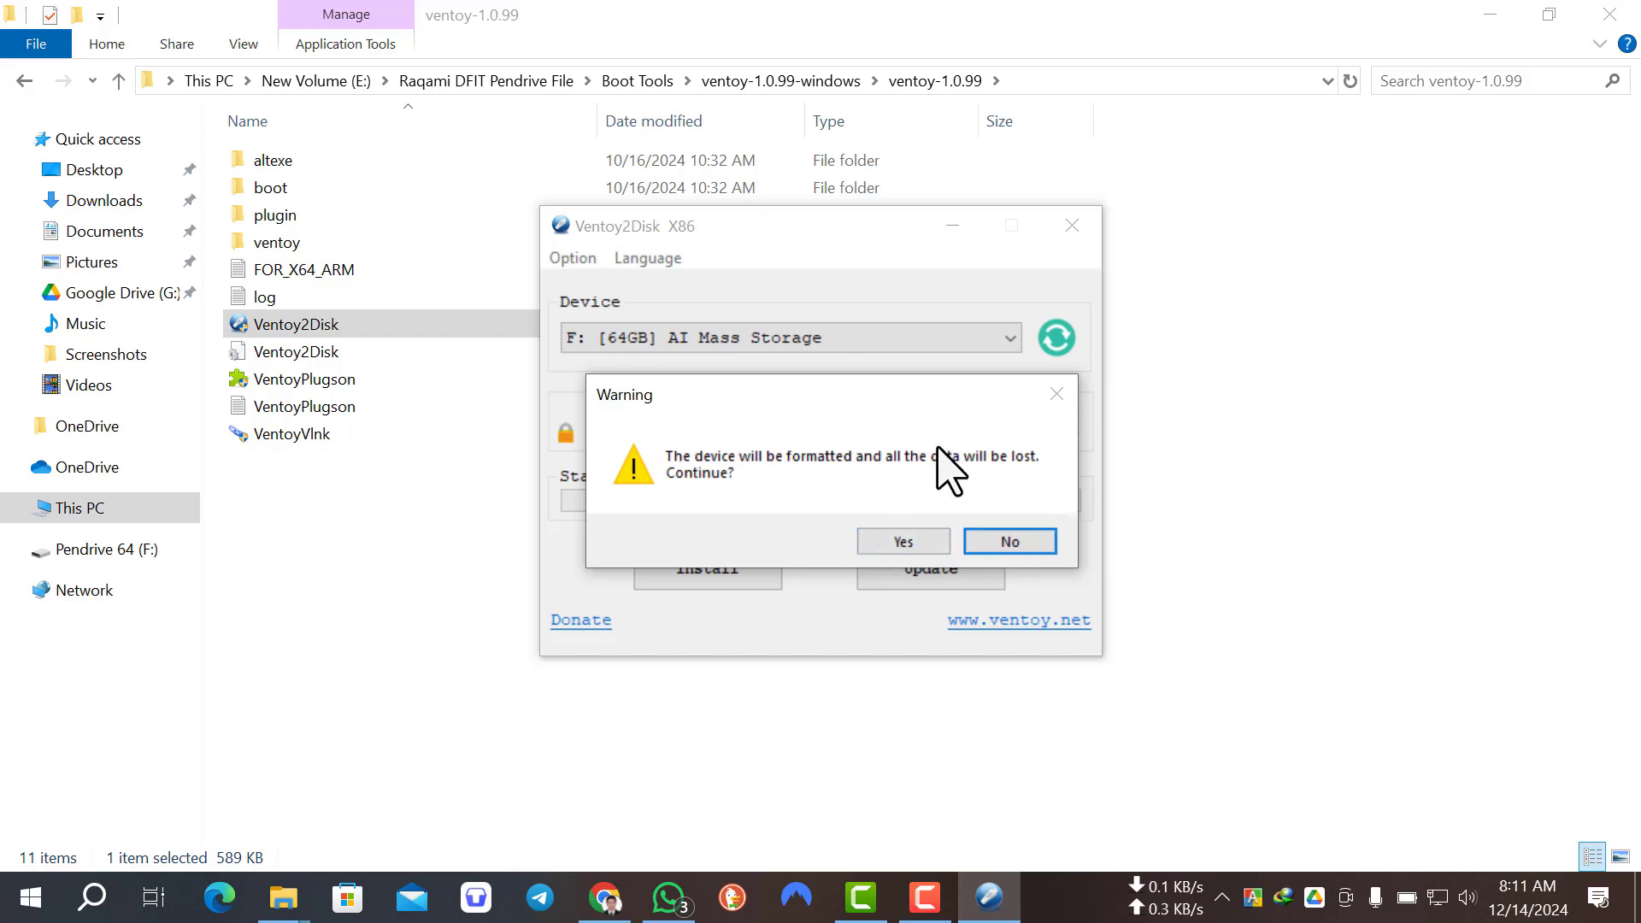
left_click(899, 551)
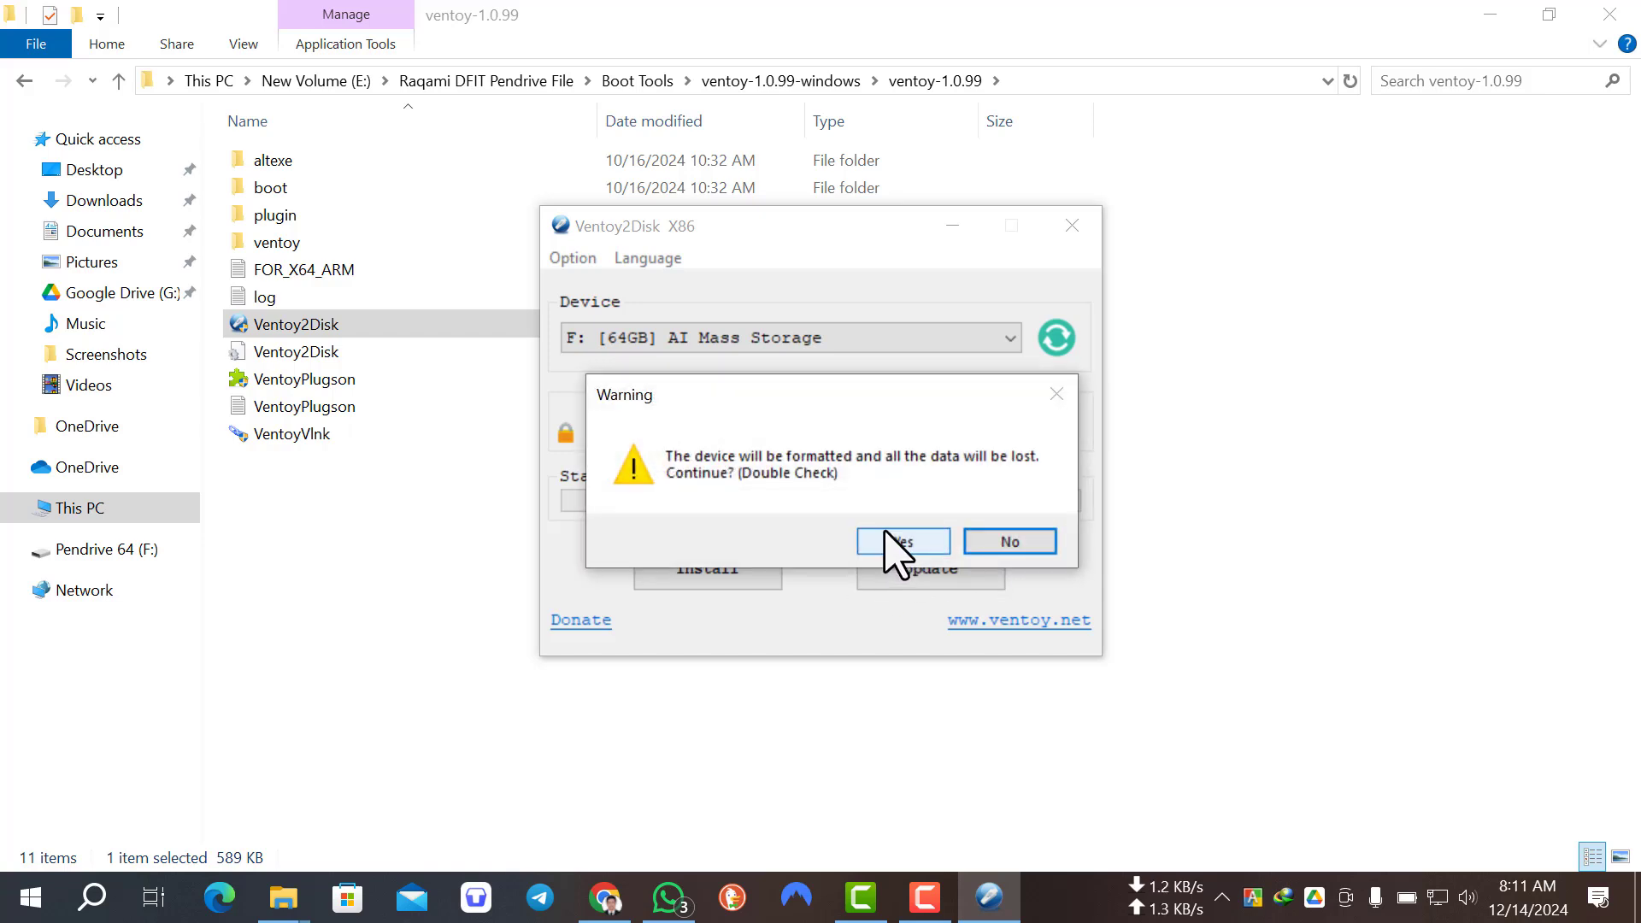
left_click(887, 545)
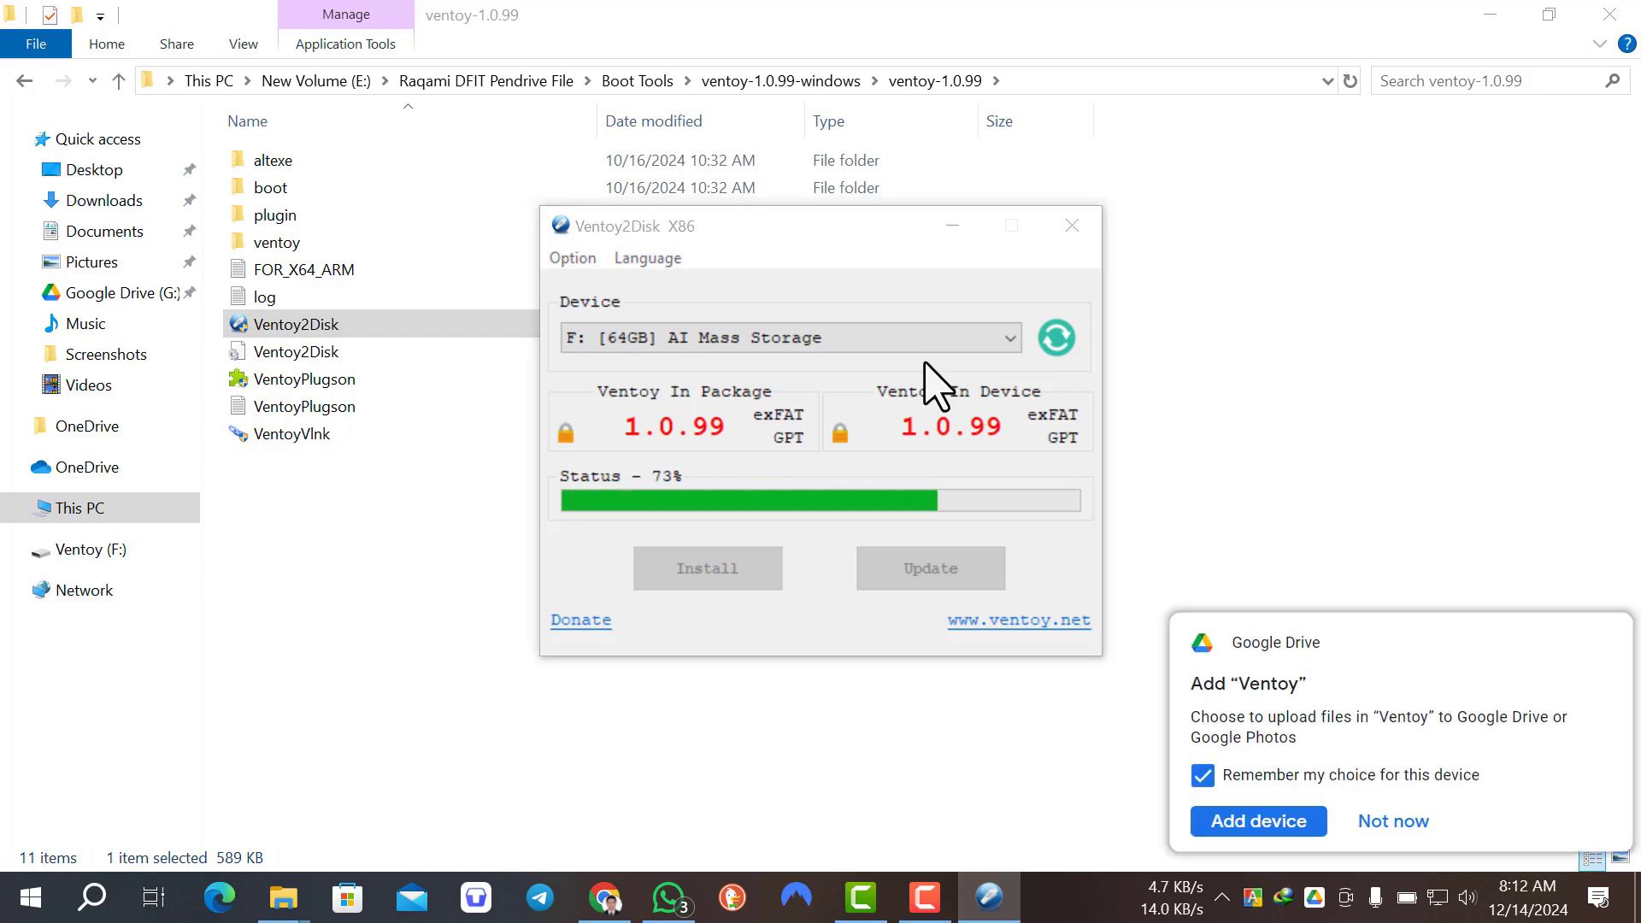
left_click(998, 545)
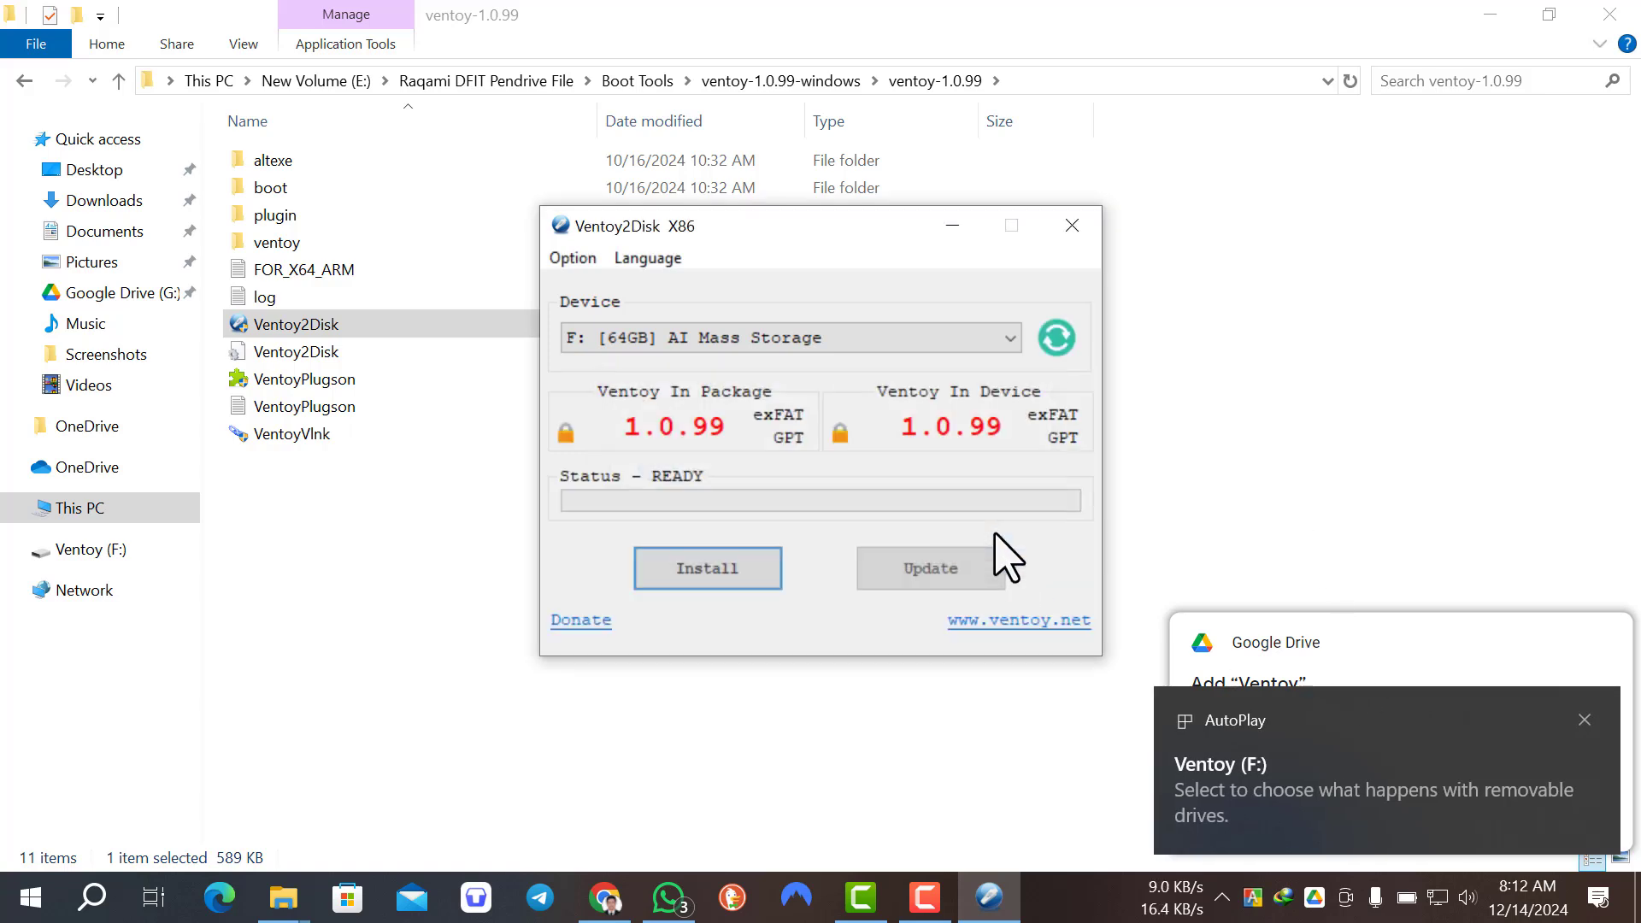
Step: Close Ventoy2Disk and dismiss the AutoPlay and Google Drive notifications, declining to add the Ventoy device
left_click(1071, 225)
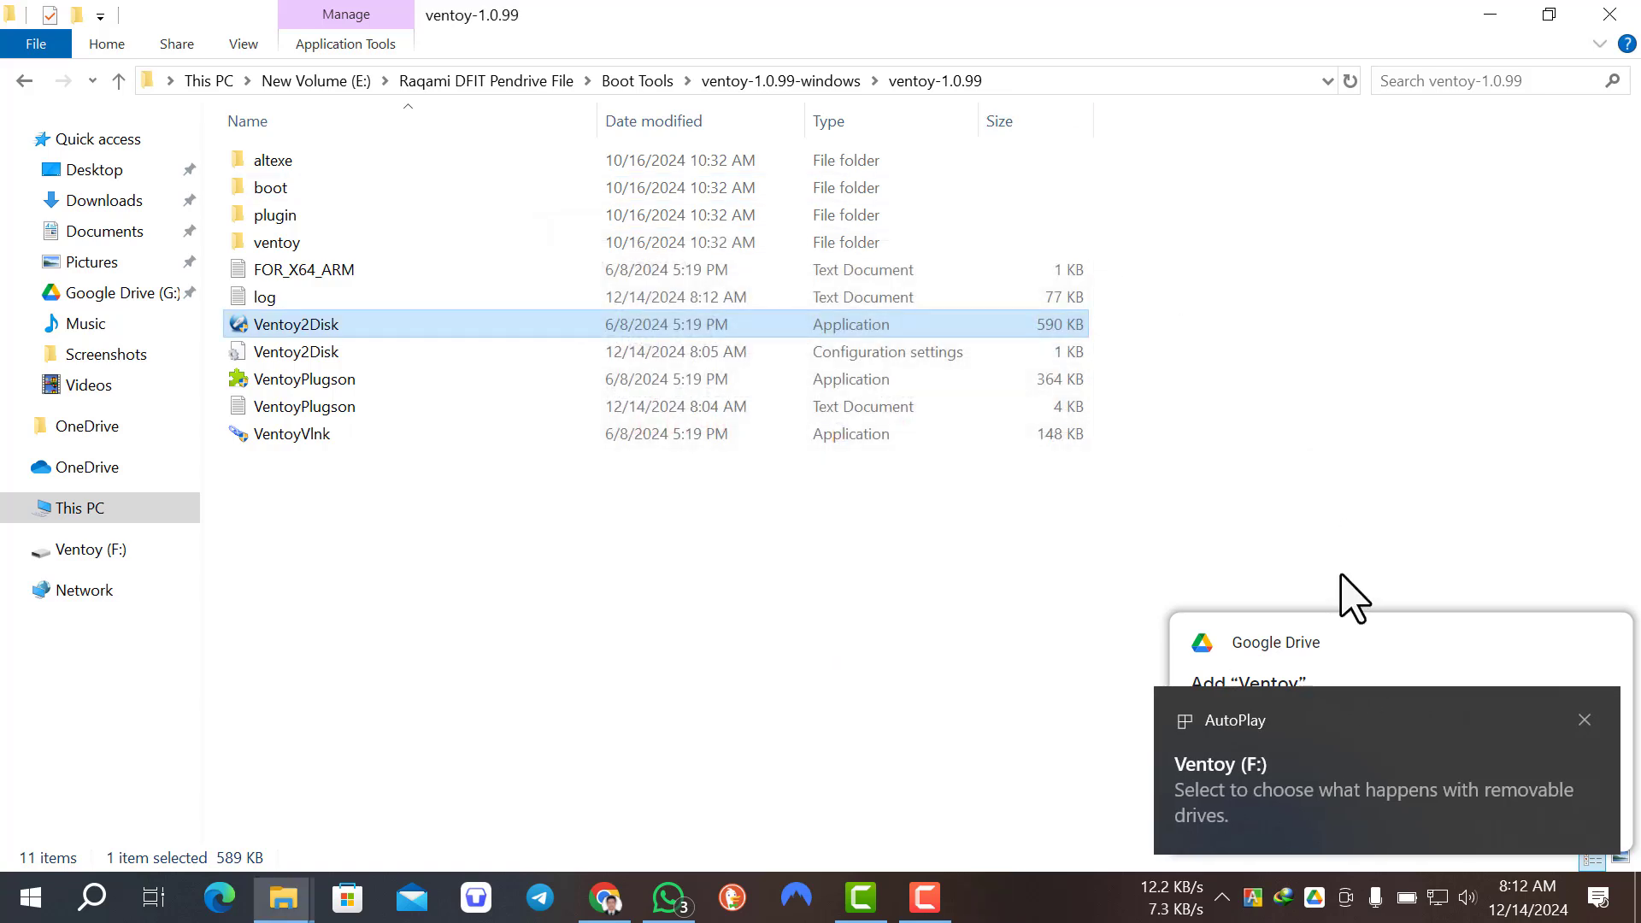
left_click(1586, 722)
left_click(1400, 825)
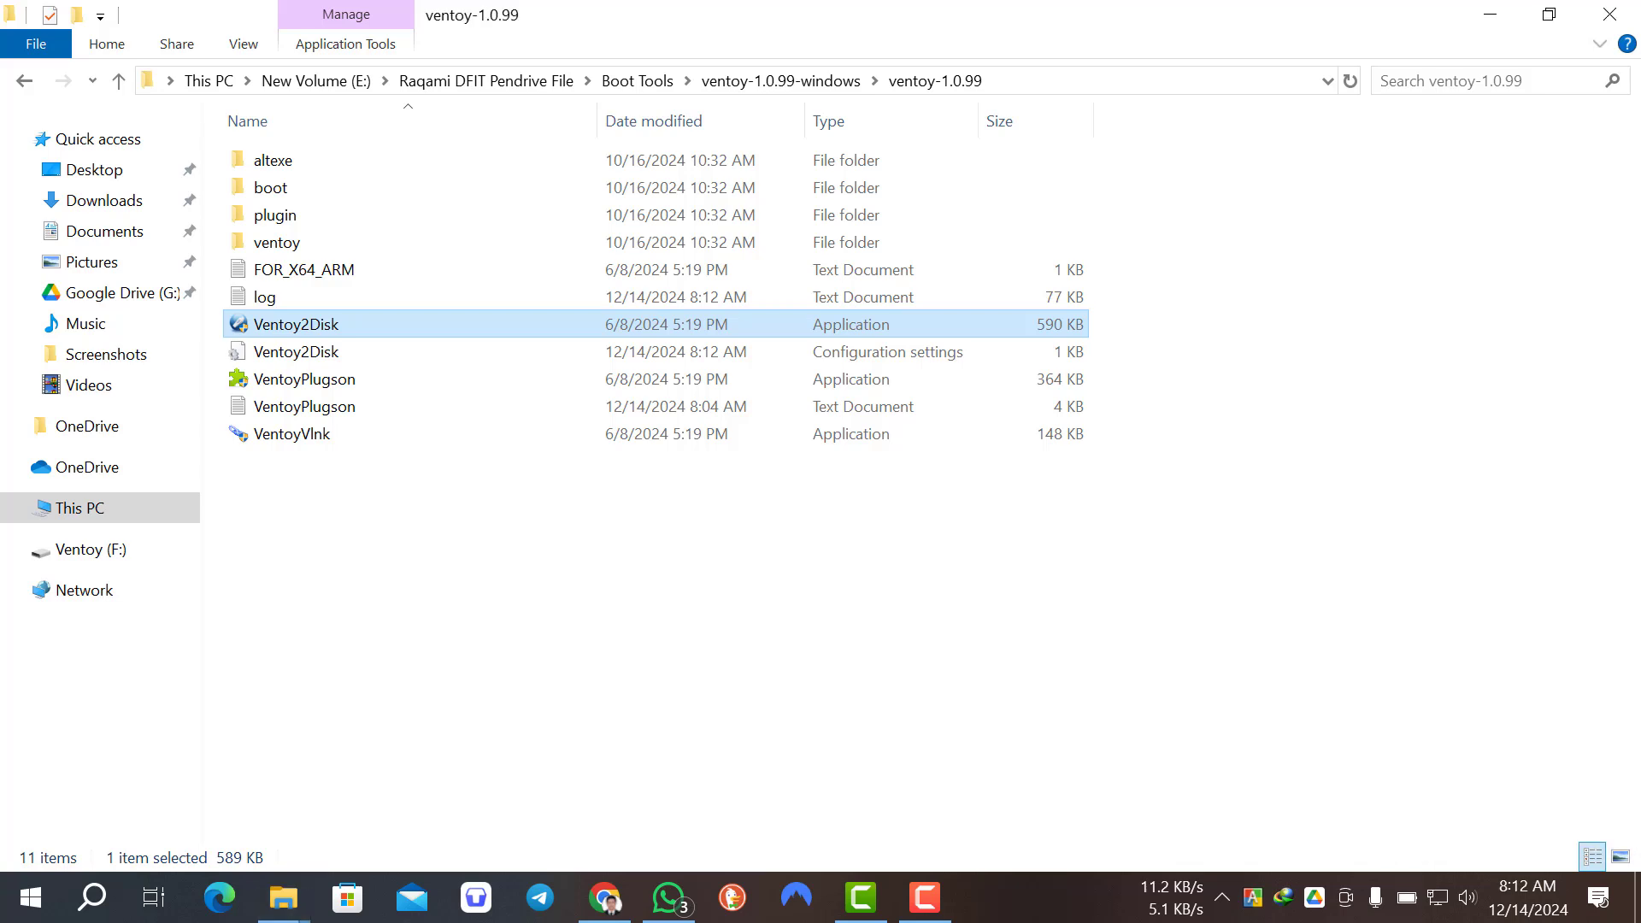
Step: Check the contents of the Ventoy (F:) drive in This PC and return to the drive overview
left_click(77, 510)
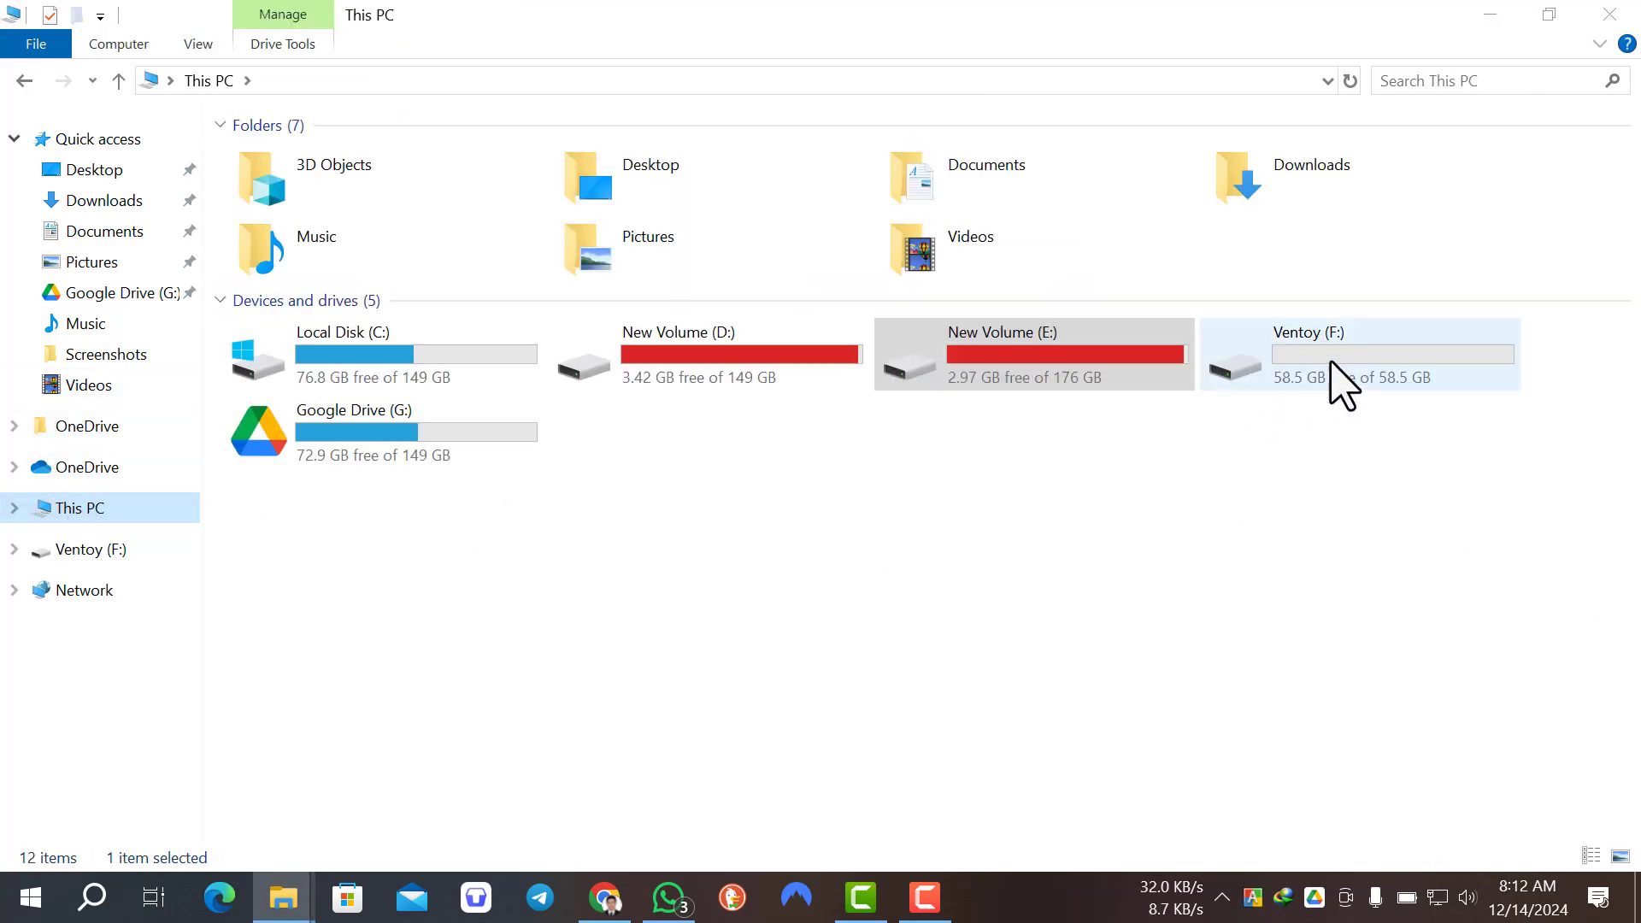
left_click(1342, 372)
double_click(1341, 366)
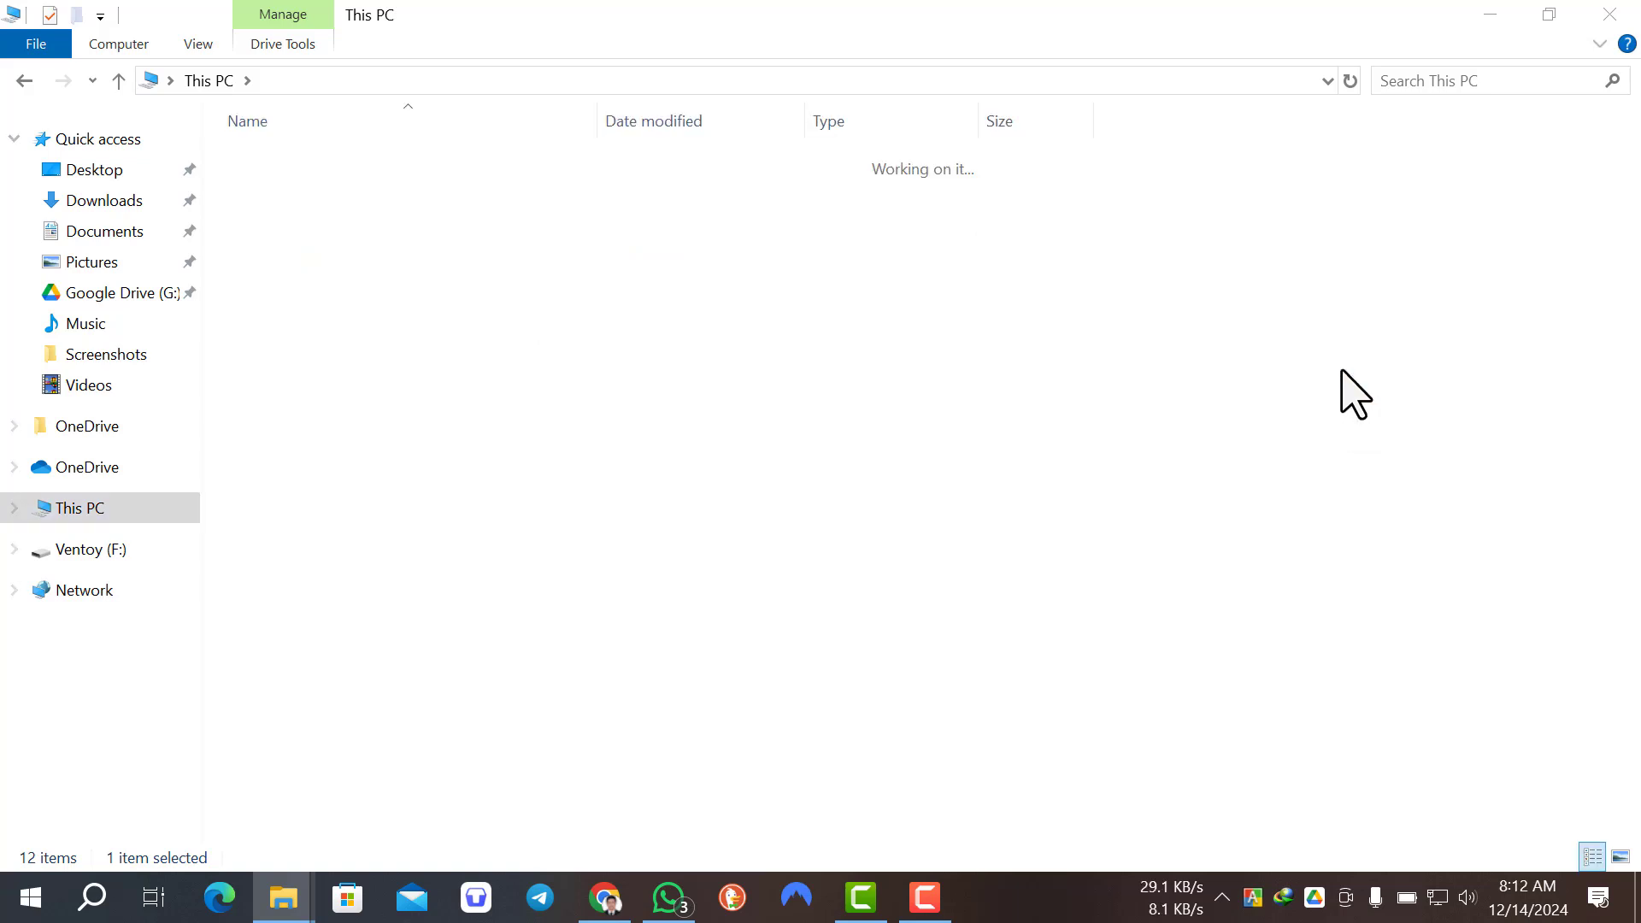
left_click(118, 81)
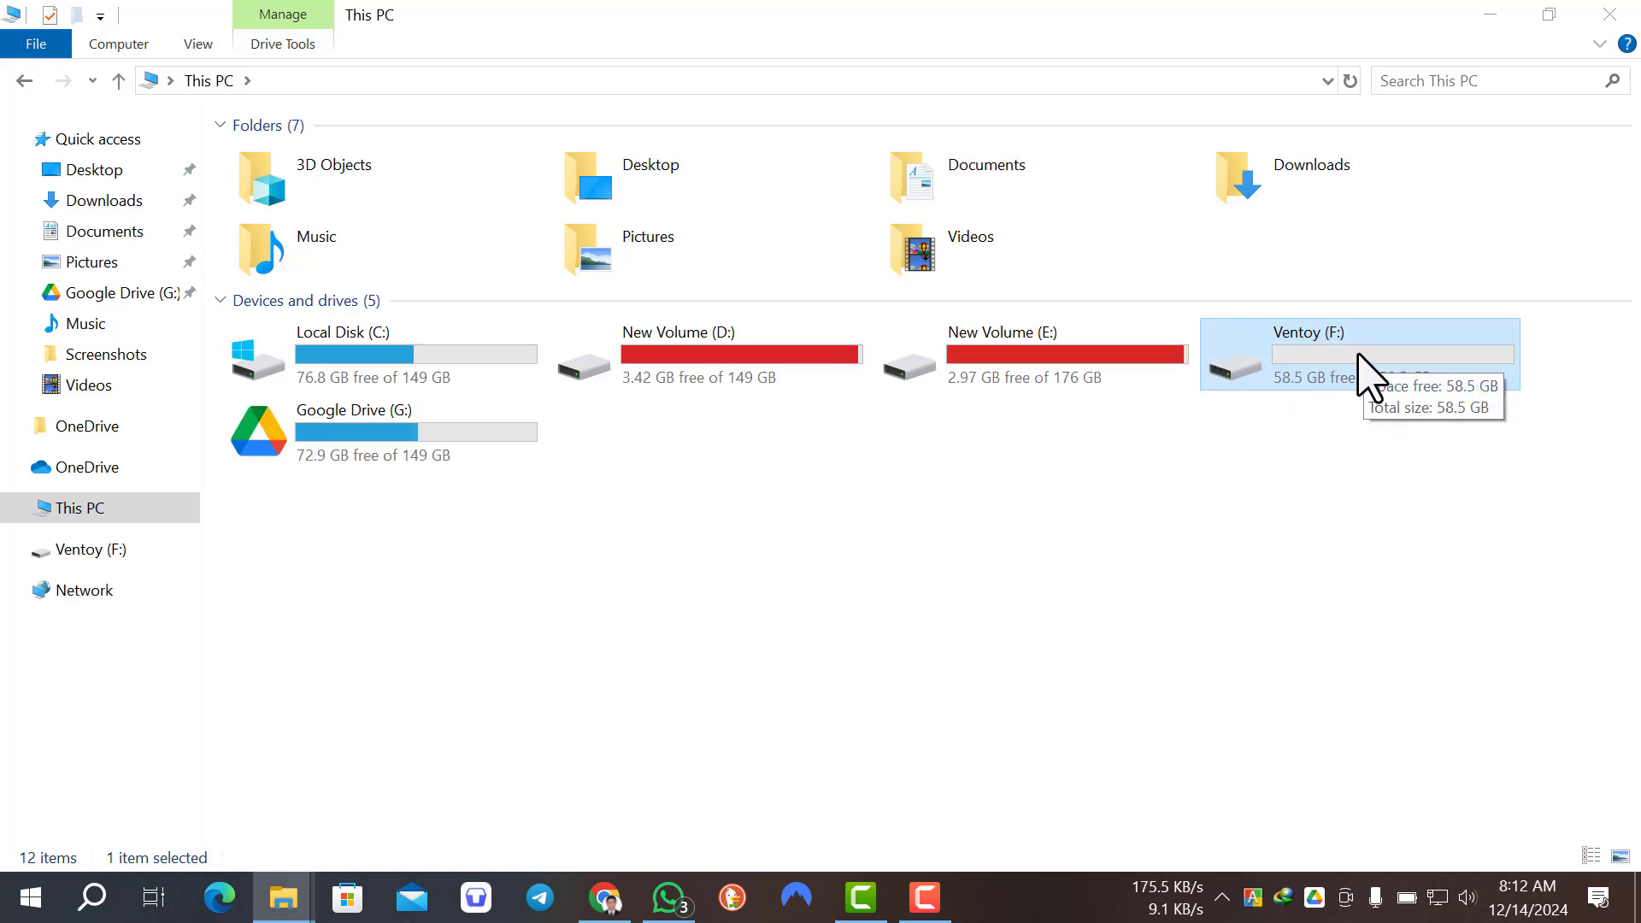
Step: Open the Raqami DFIT Pendrive File folder on New Volume (E:)
double_click(1016, 363)
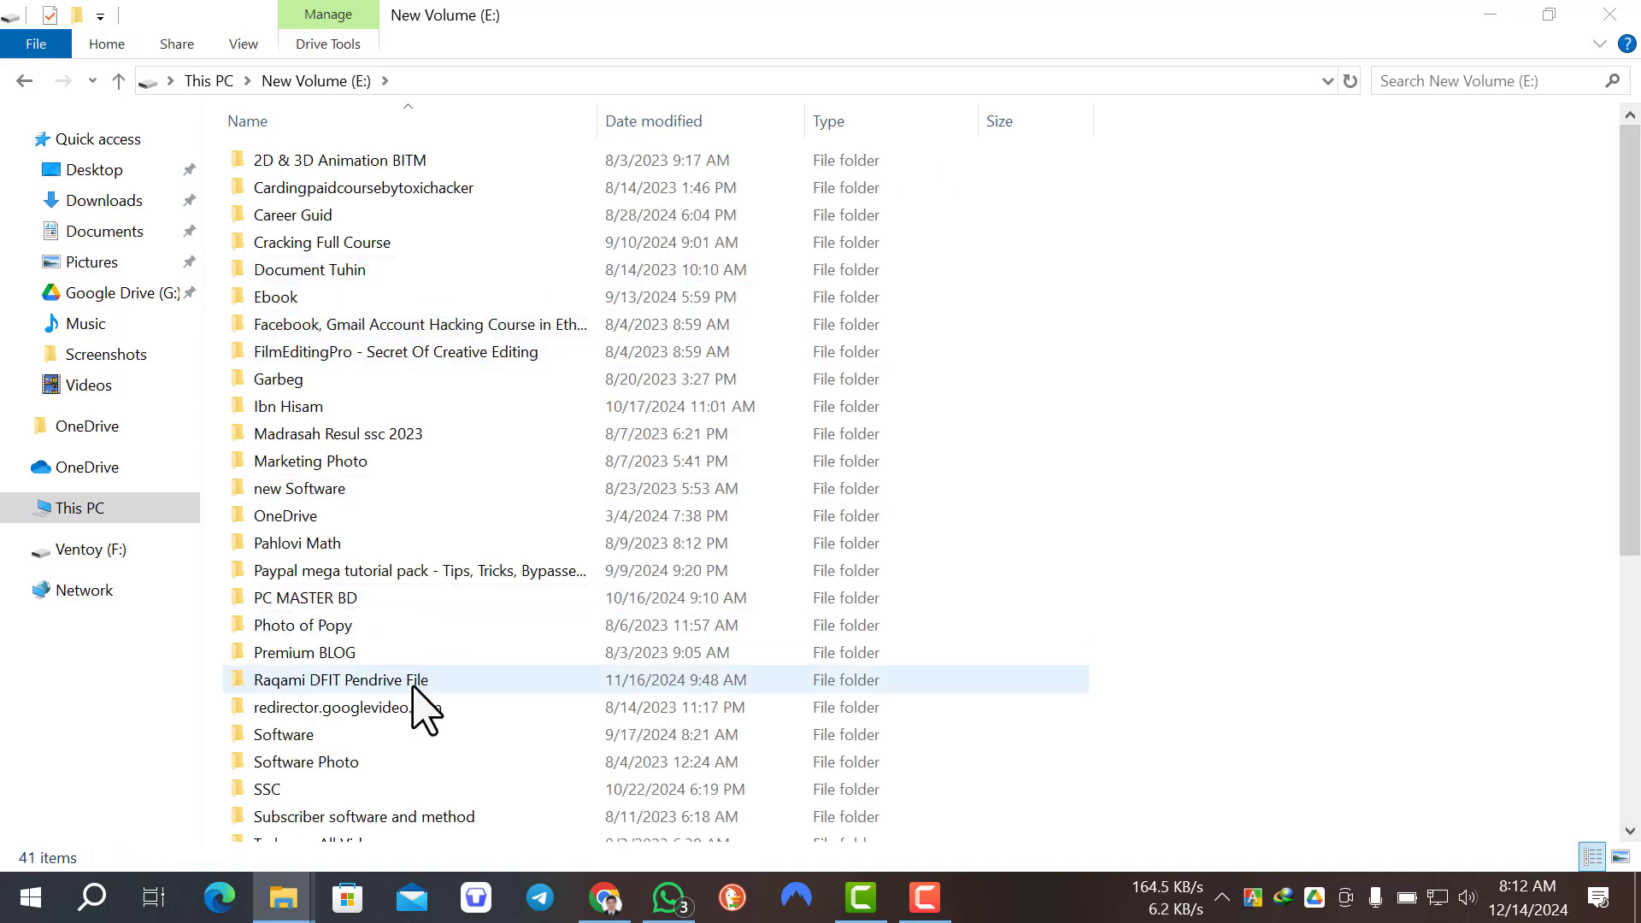
scroll(419, 694, "down", 1)
scroll(466, 669, "down", 2)
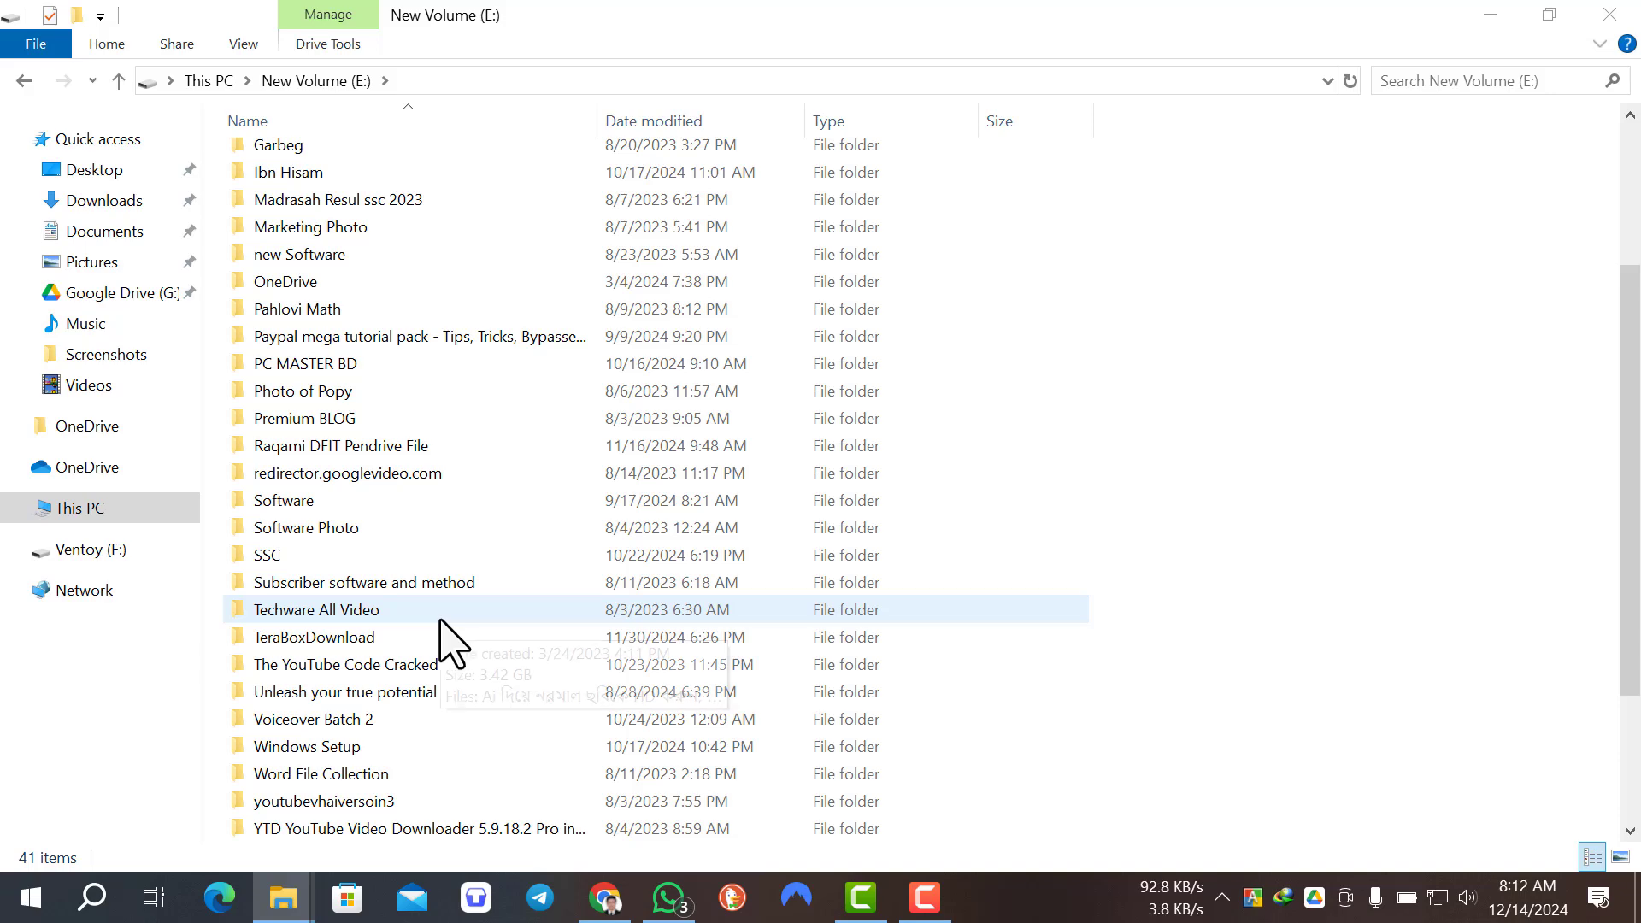
double_click(432, 446)
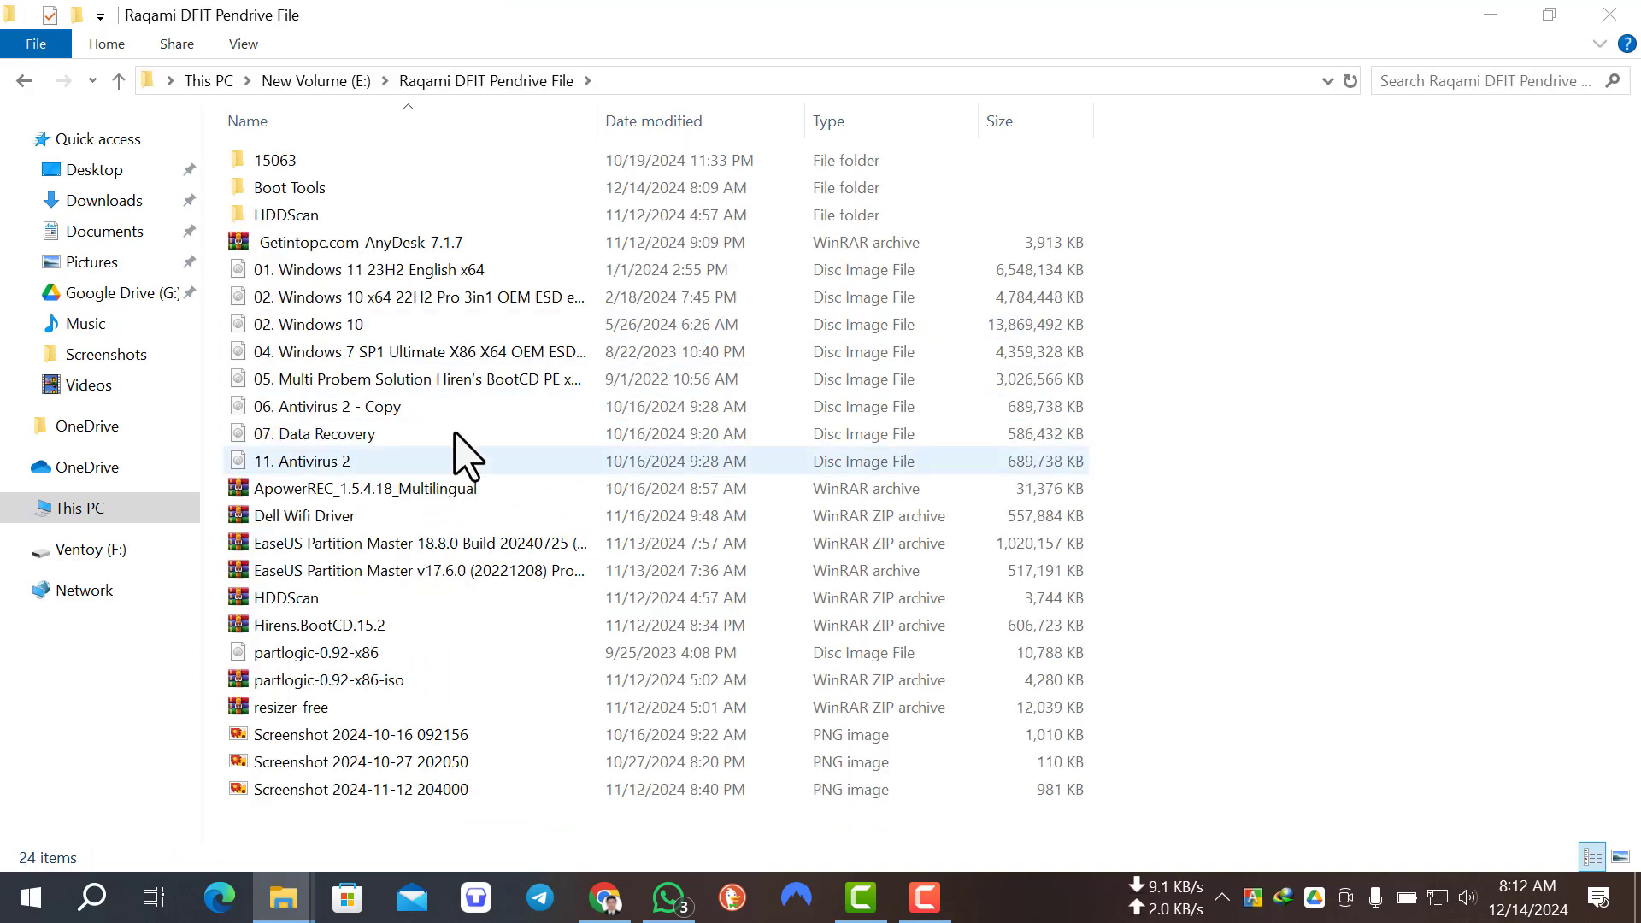
Step: Copy the disc images numbered 01, 04, 05, 06, 07 and 11 together with "02. Windows 10" to the clipboard
left_click(436, 333)
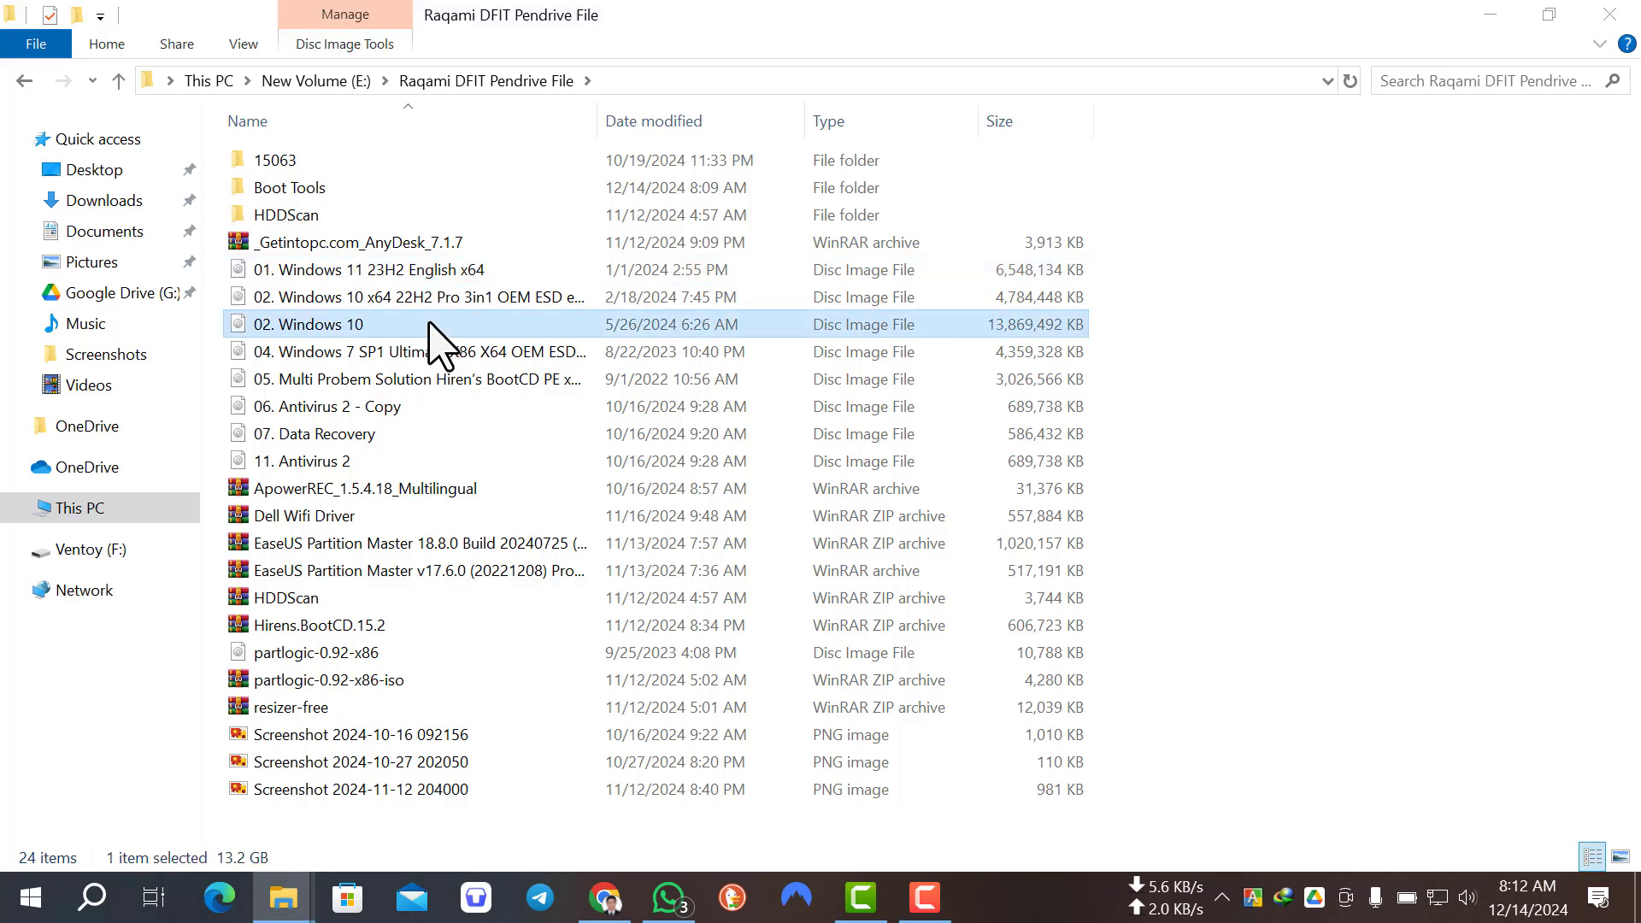
left_click(440, 435, "ctrl")
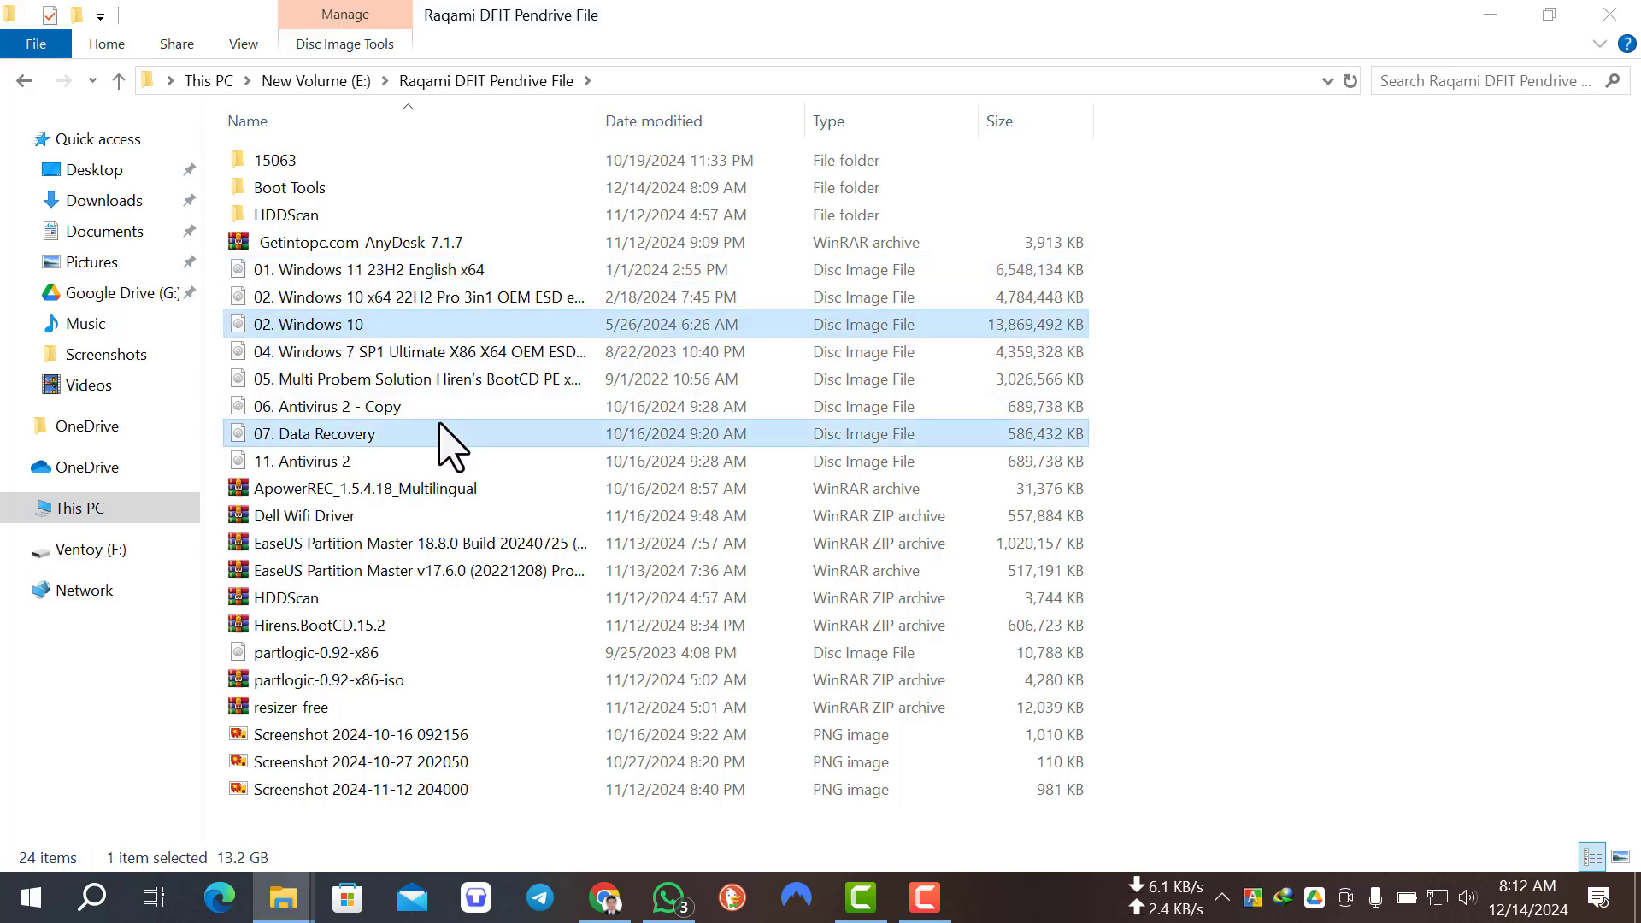
left_click(432, 409, "ctrl")
left_click(391, 465, "ctrl")
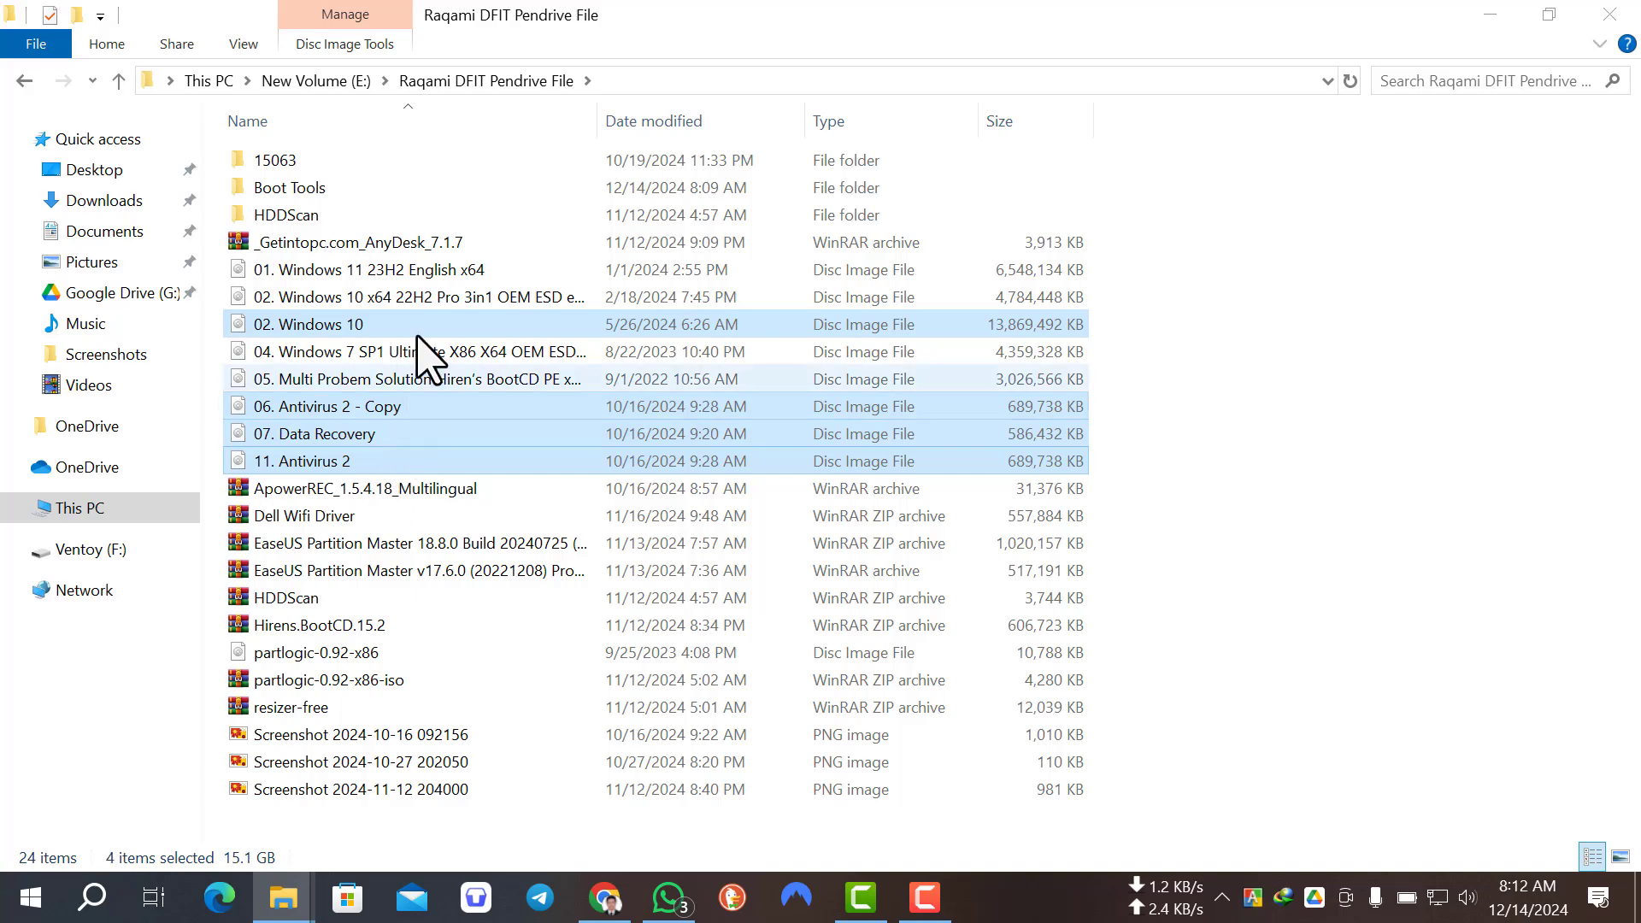
left_click(432, 299, "ctrl")
left_click(425, 267, "ctrl")
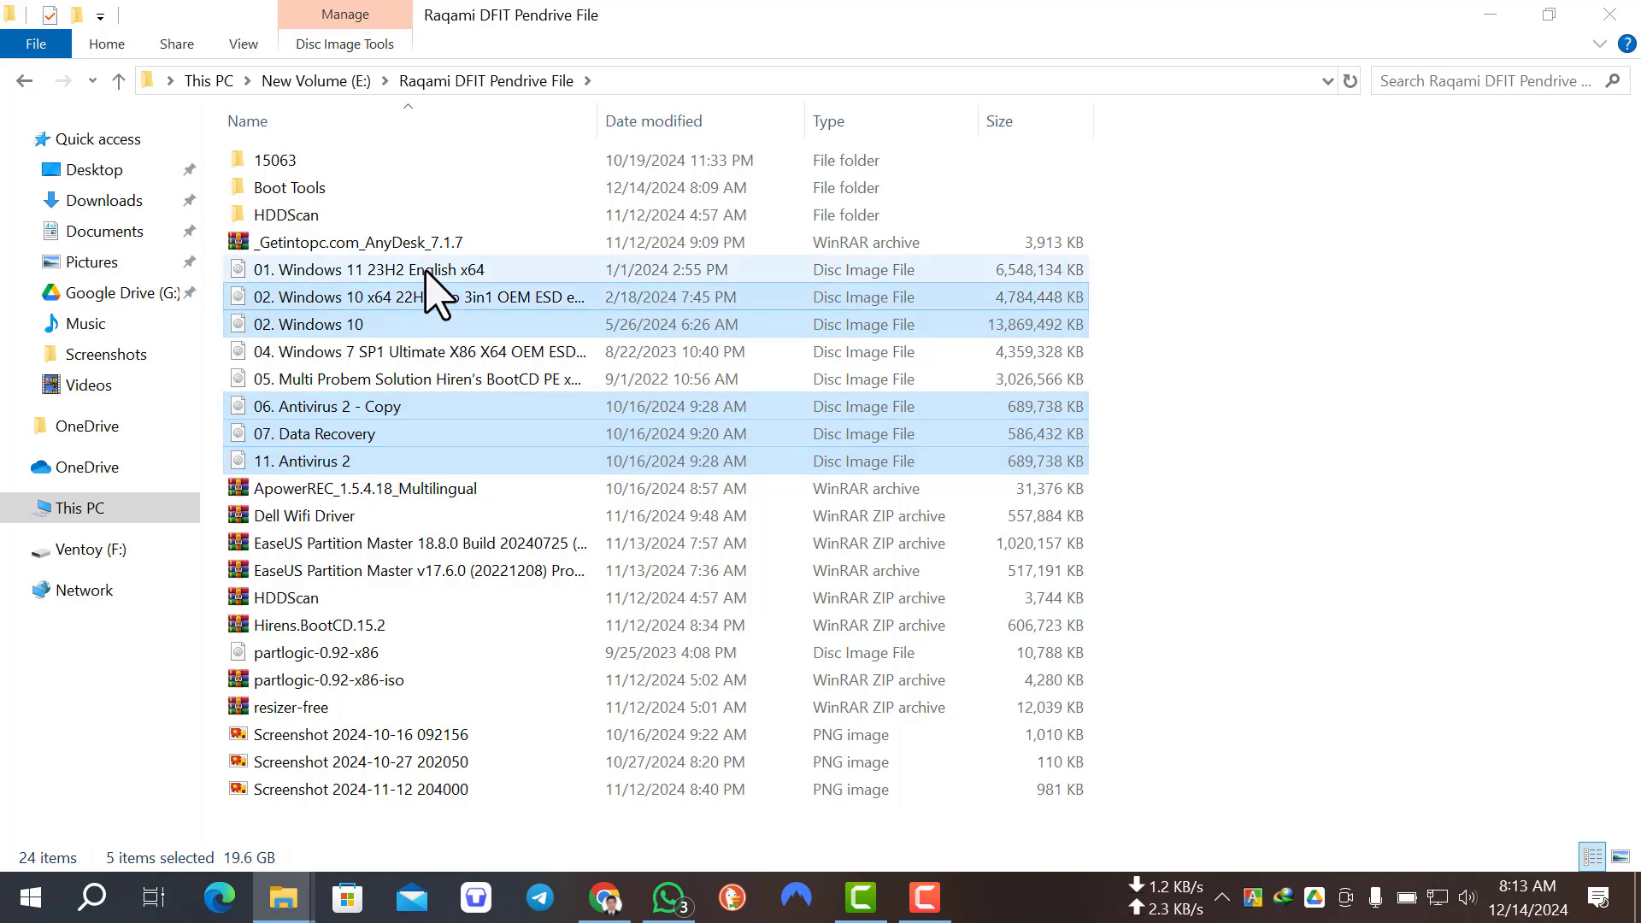
left_click(421, 355, "ctrl")
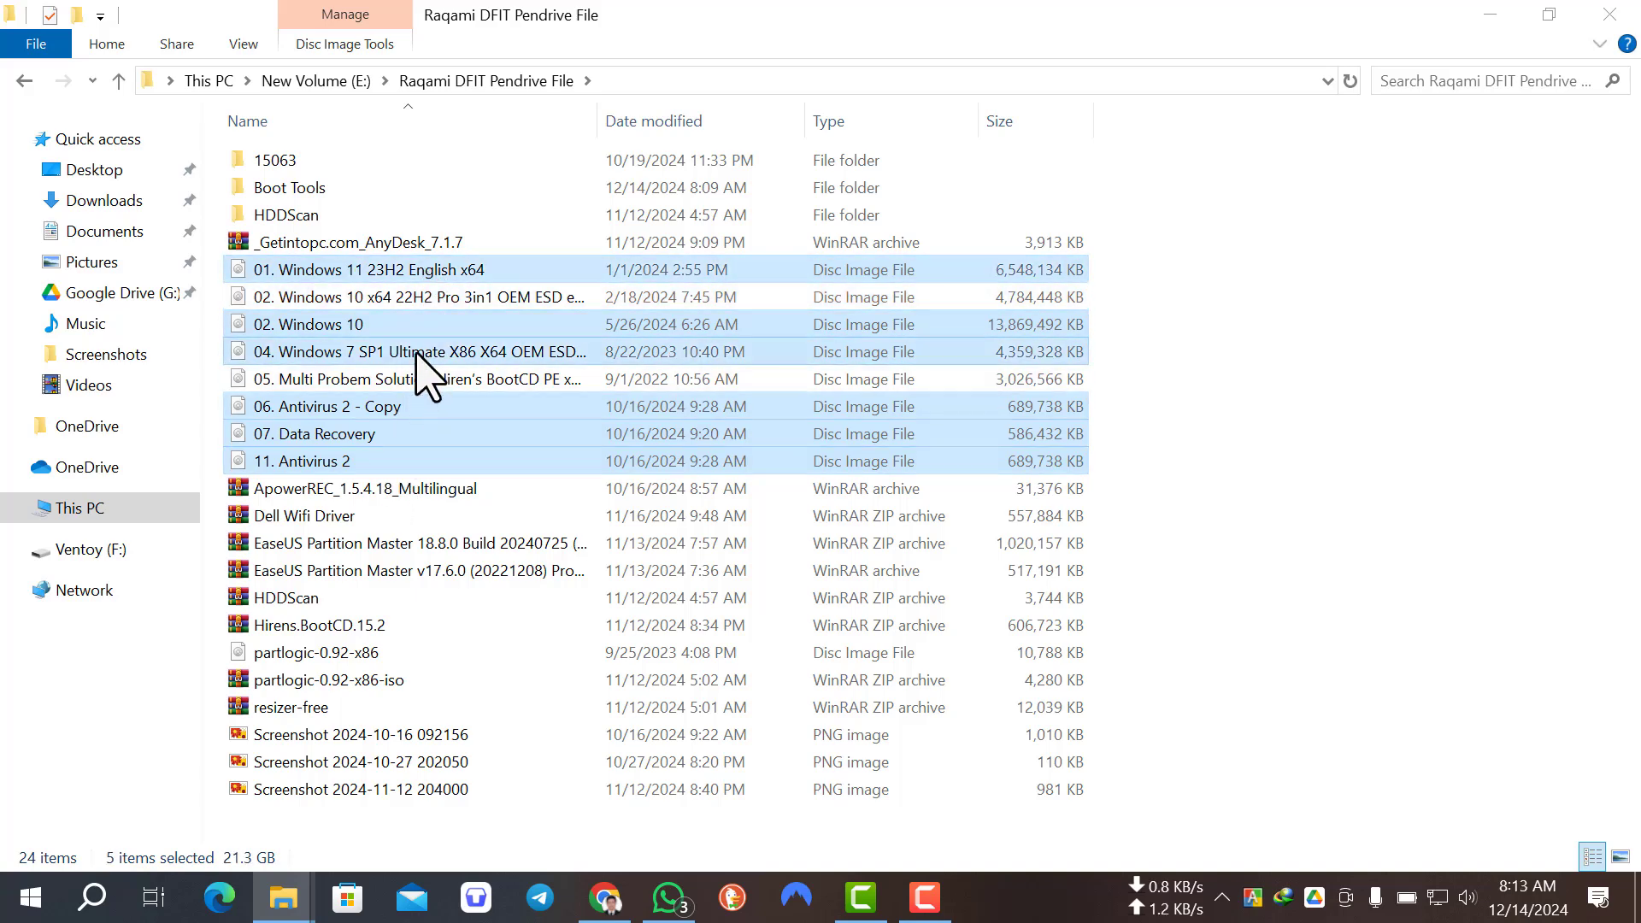
left_click(419, 381, "ctrl")
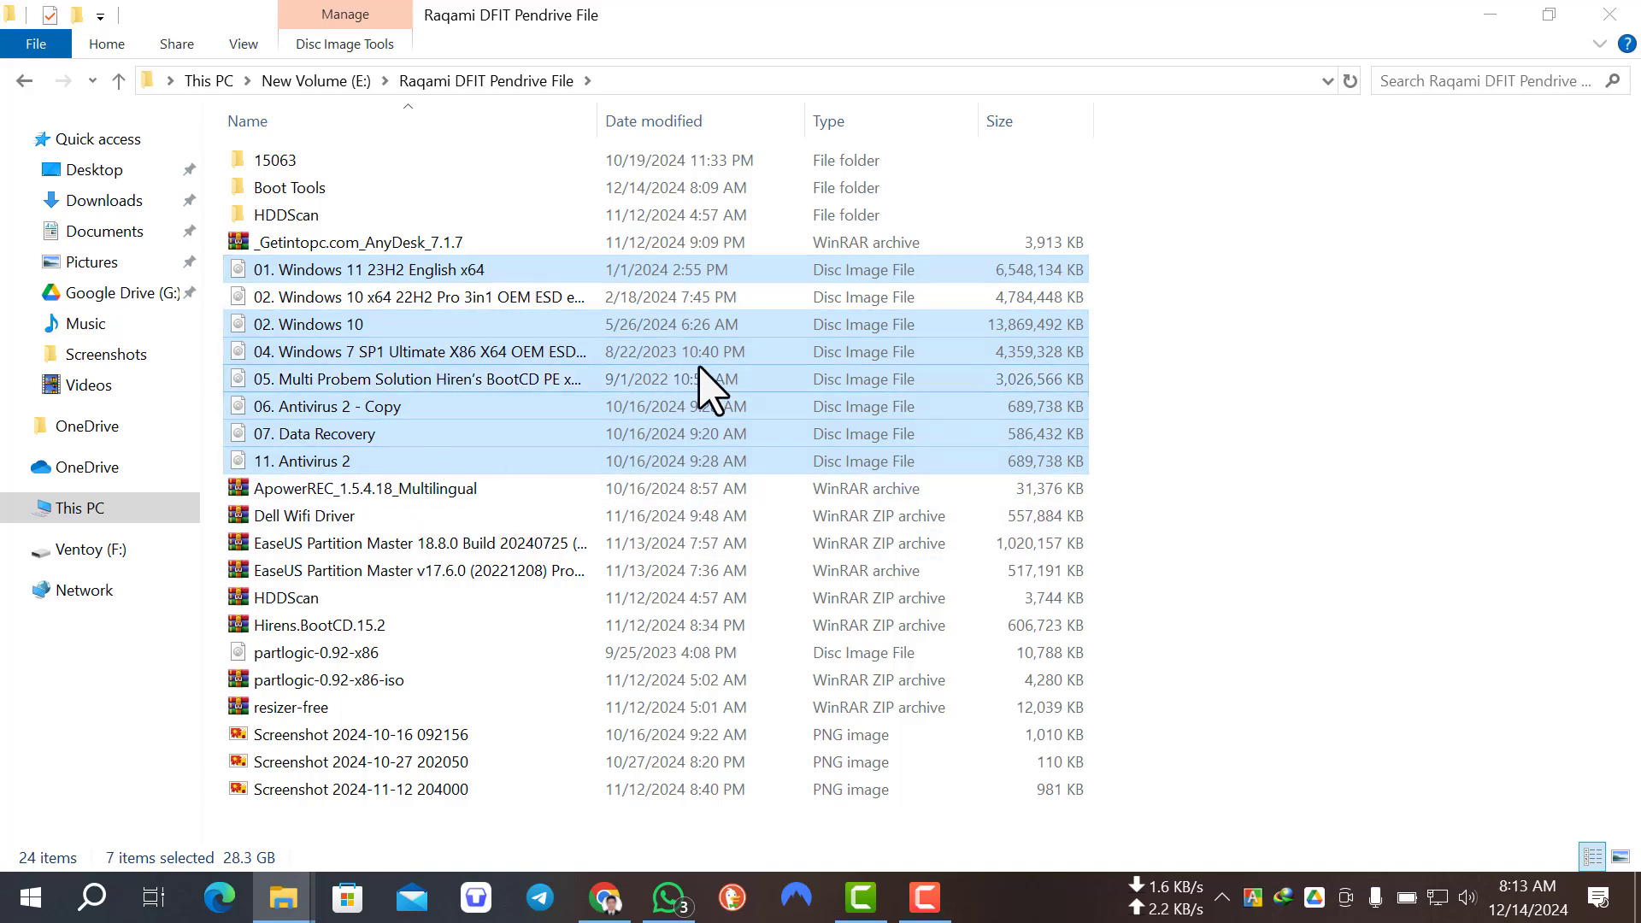
right_click(769, 425)
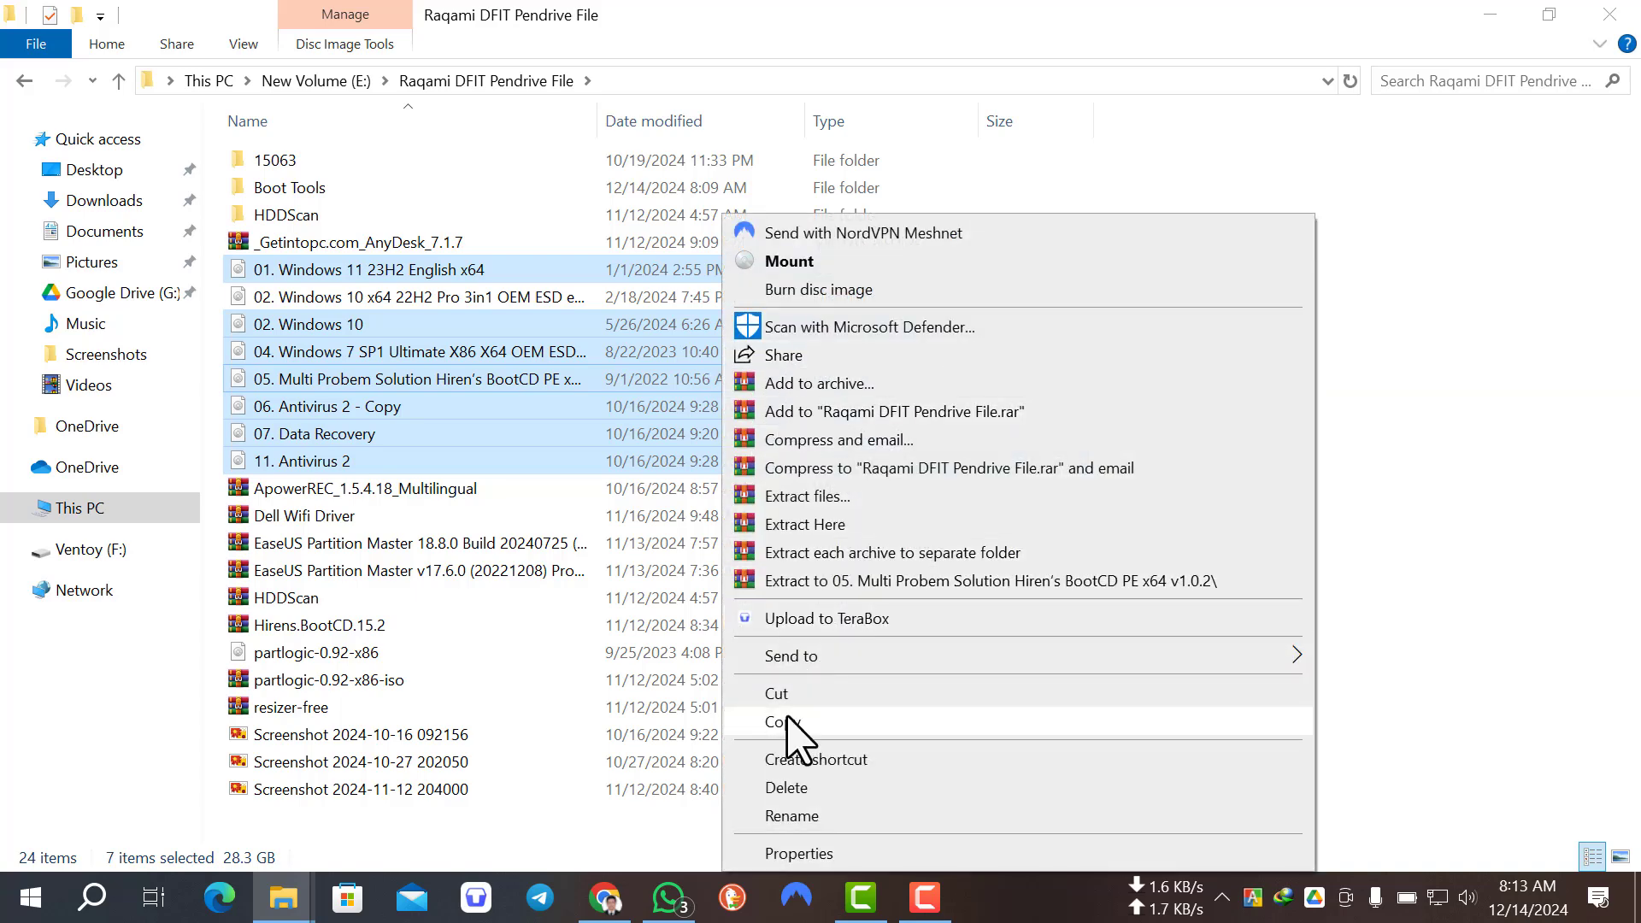
left_click(782, 722)
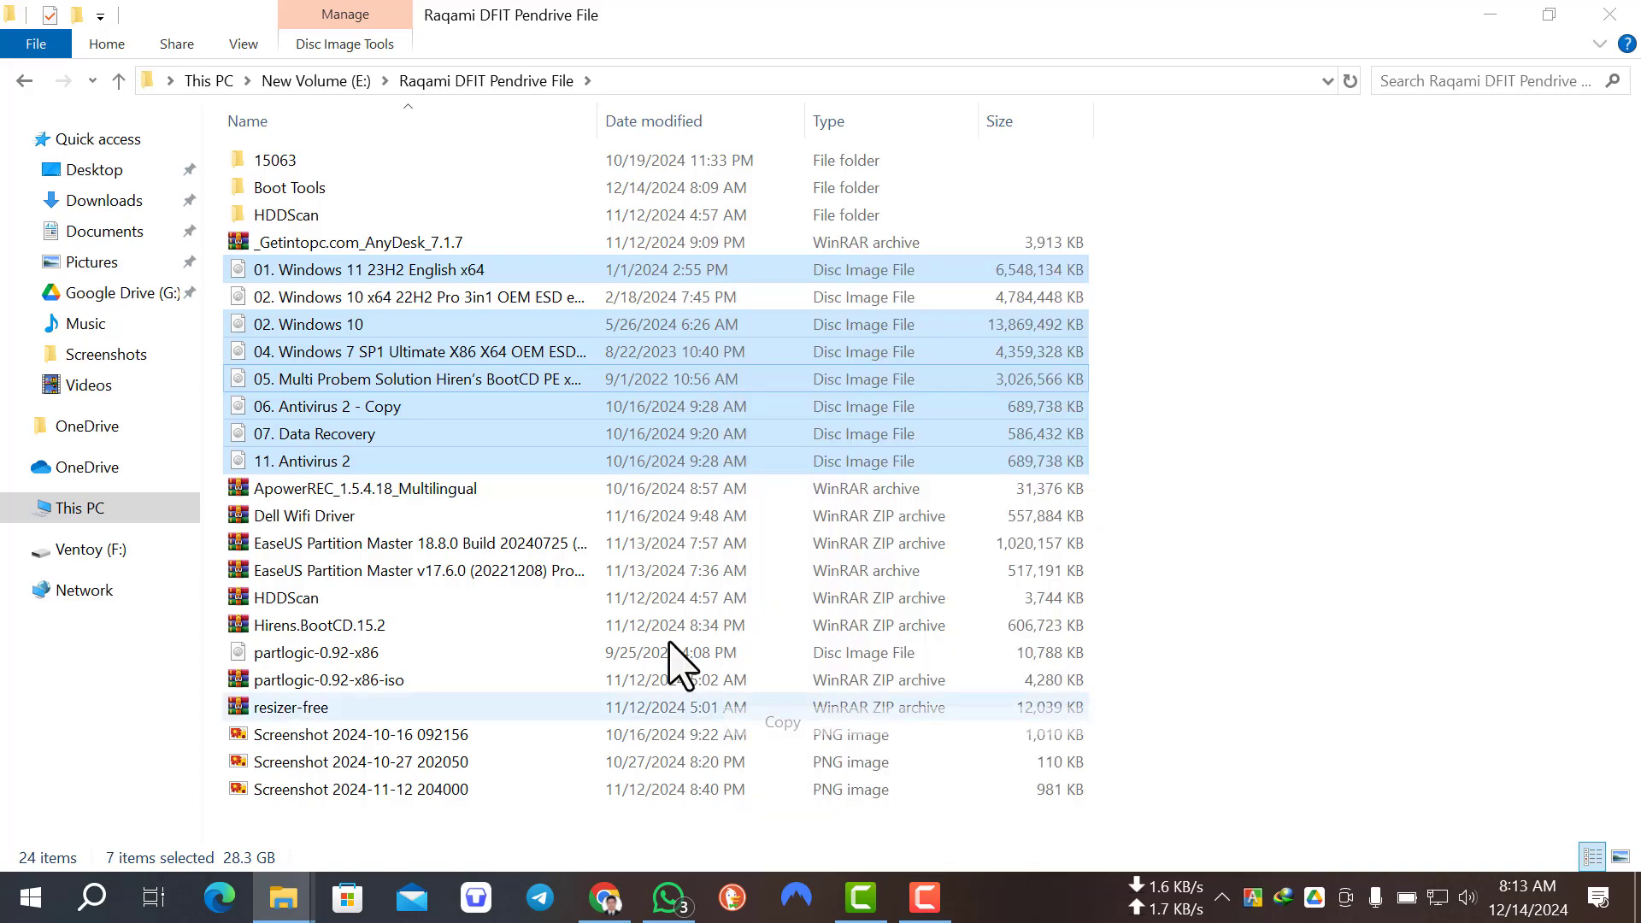
Step: Paste the copied disc images into the root of the Ventoy (F:) drive
left_click(83, 551)
left_click(85, 510)
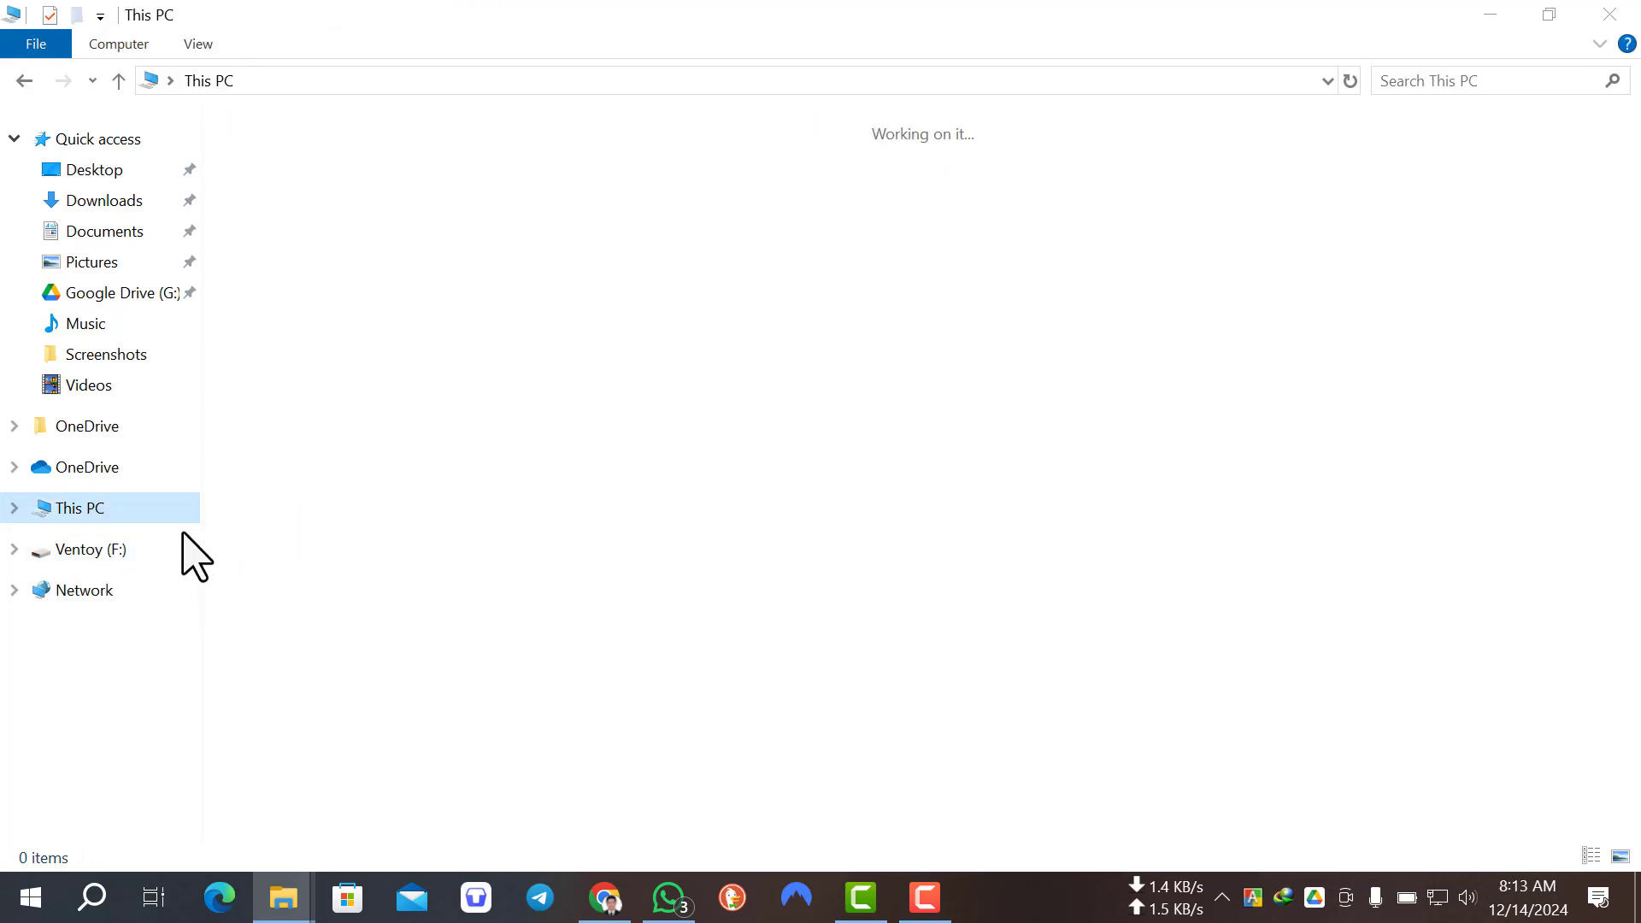
left_click(1288, 376)
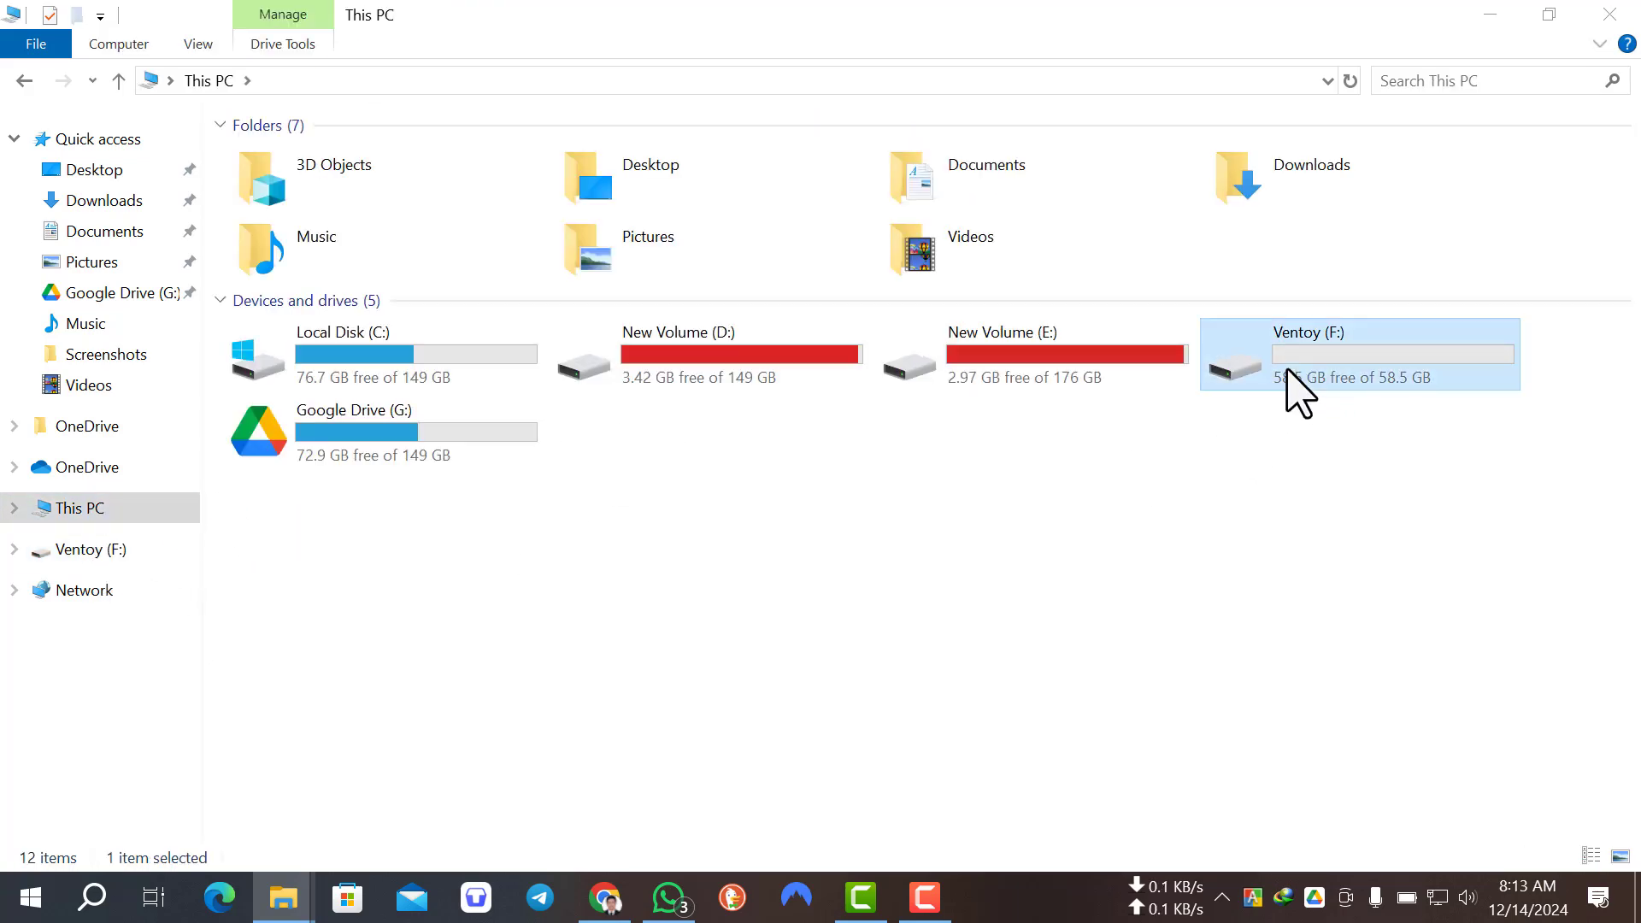
double_click(1288, 374)
right_click(814, 308)
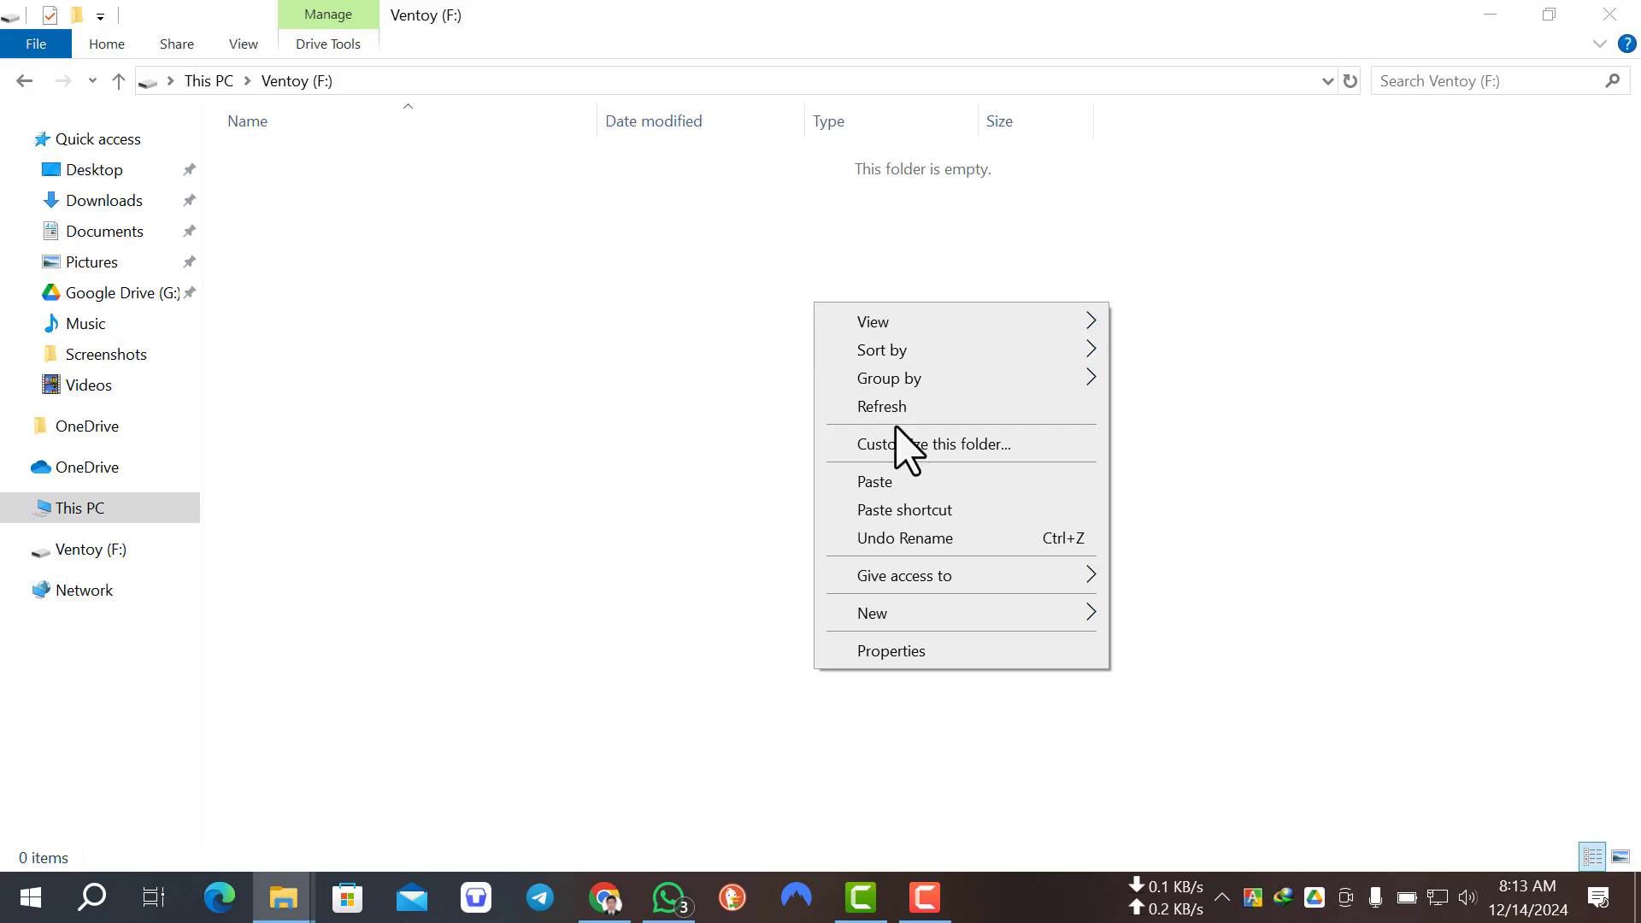
left_click(885, 486)
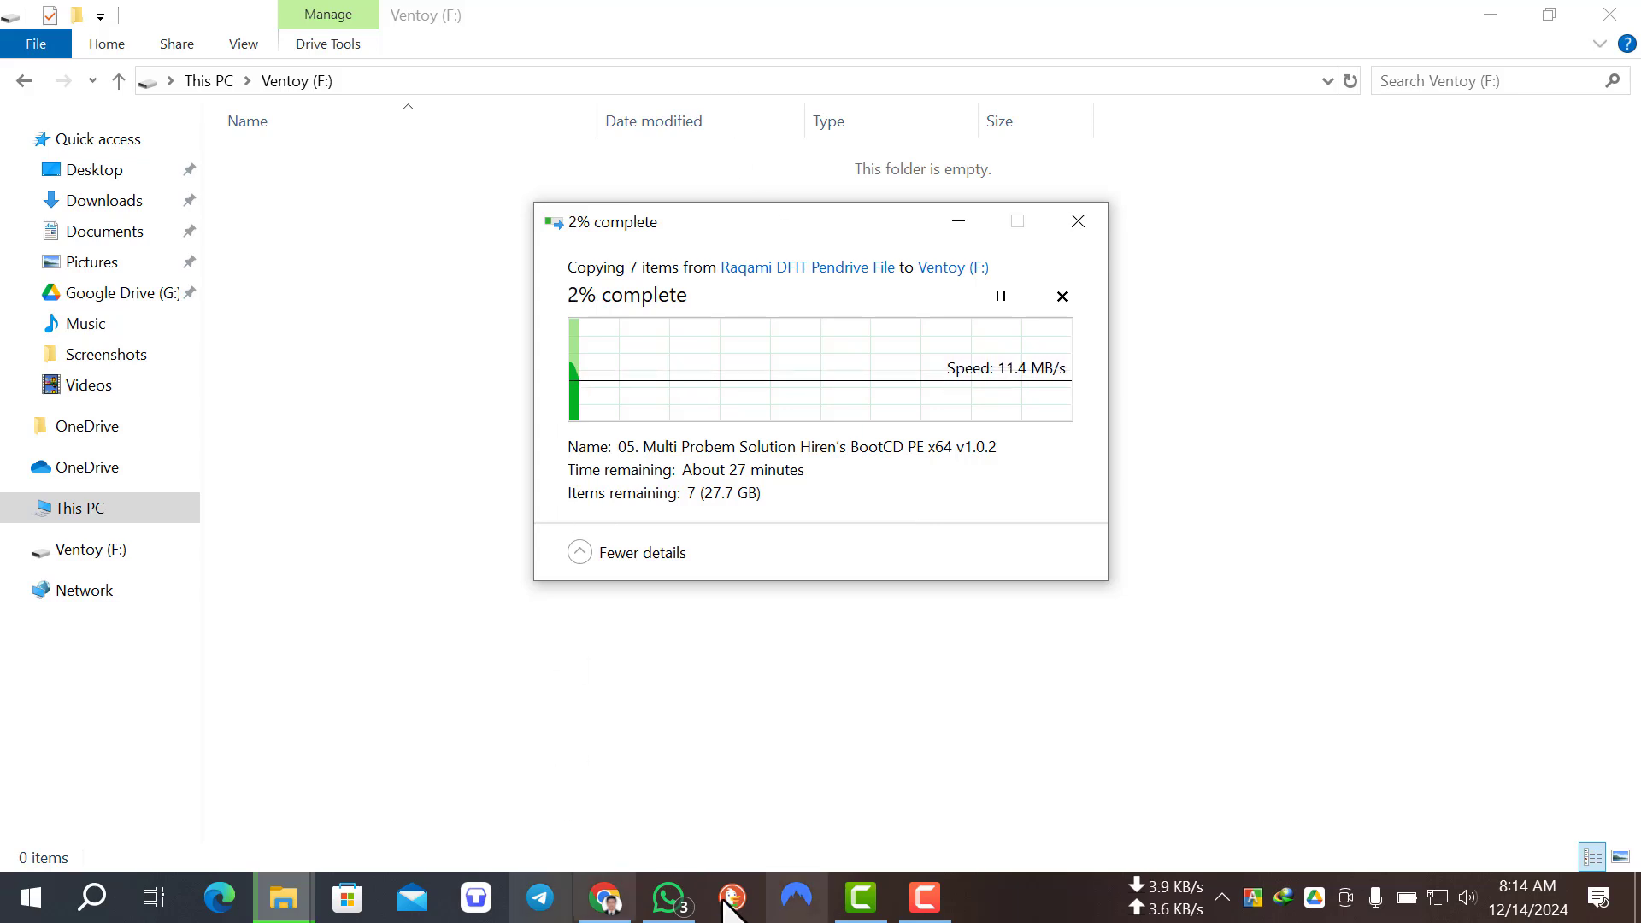
left_click(32, 902)
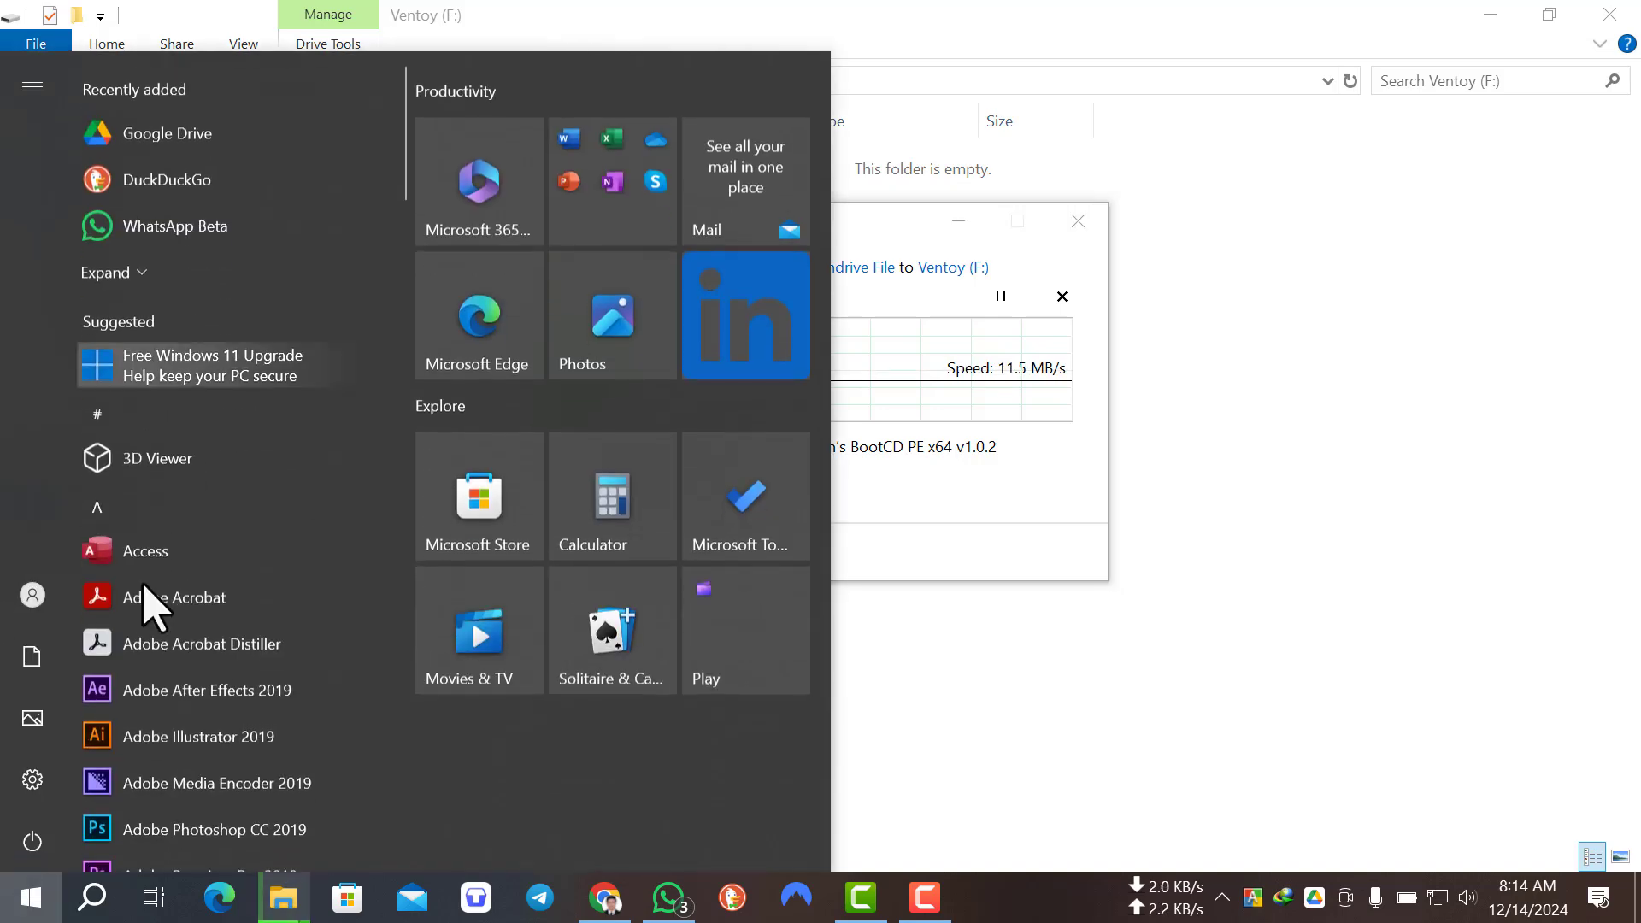
scroll(227, 586, "down", 3)
left_click(1270, 271)
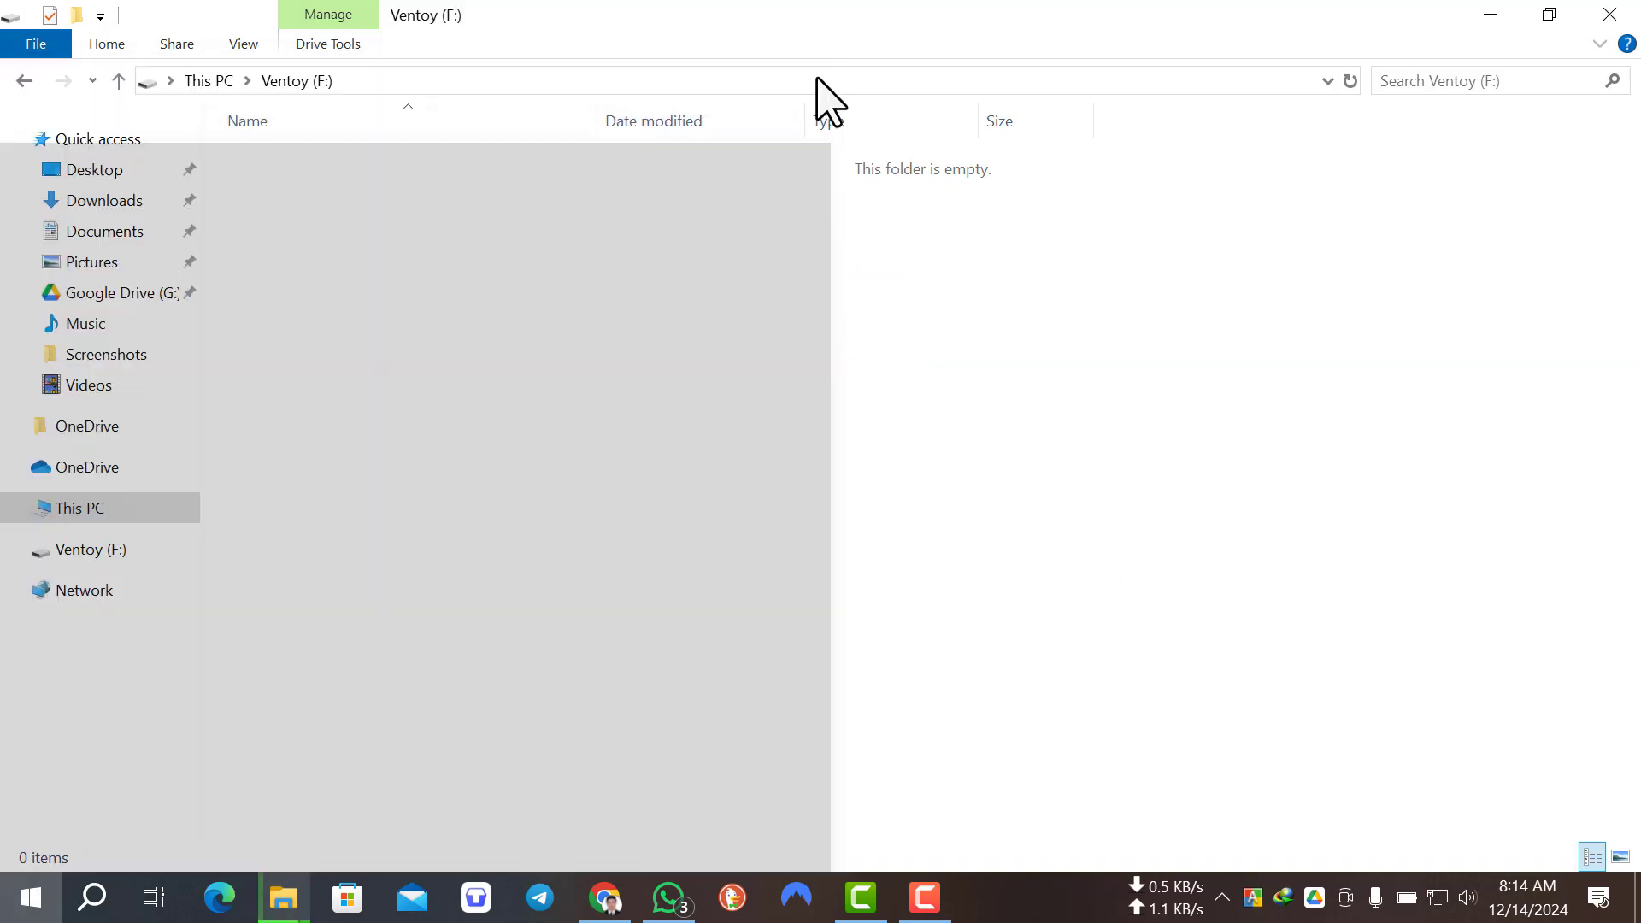
Step: Minimize the Ventoy window, view New Volume (E:) through This PC, and return to the desktop
left_click(1492, 15)
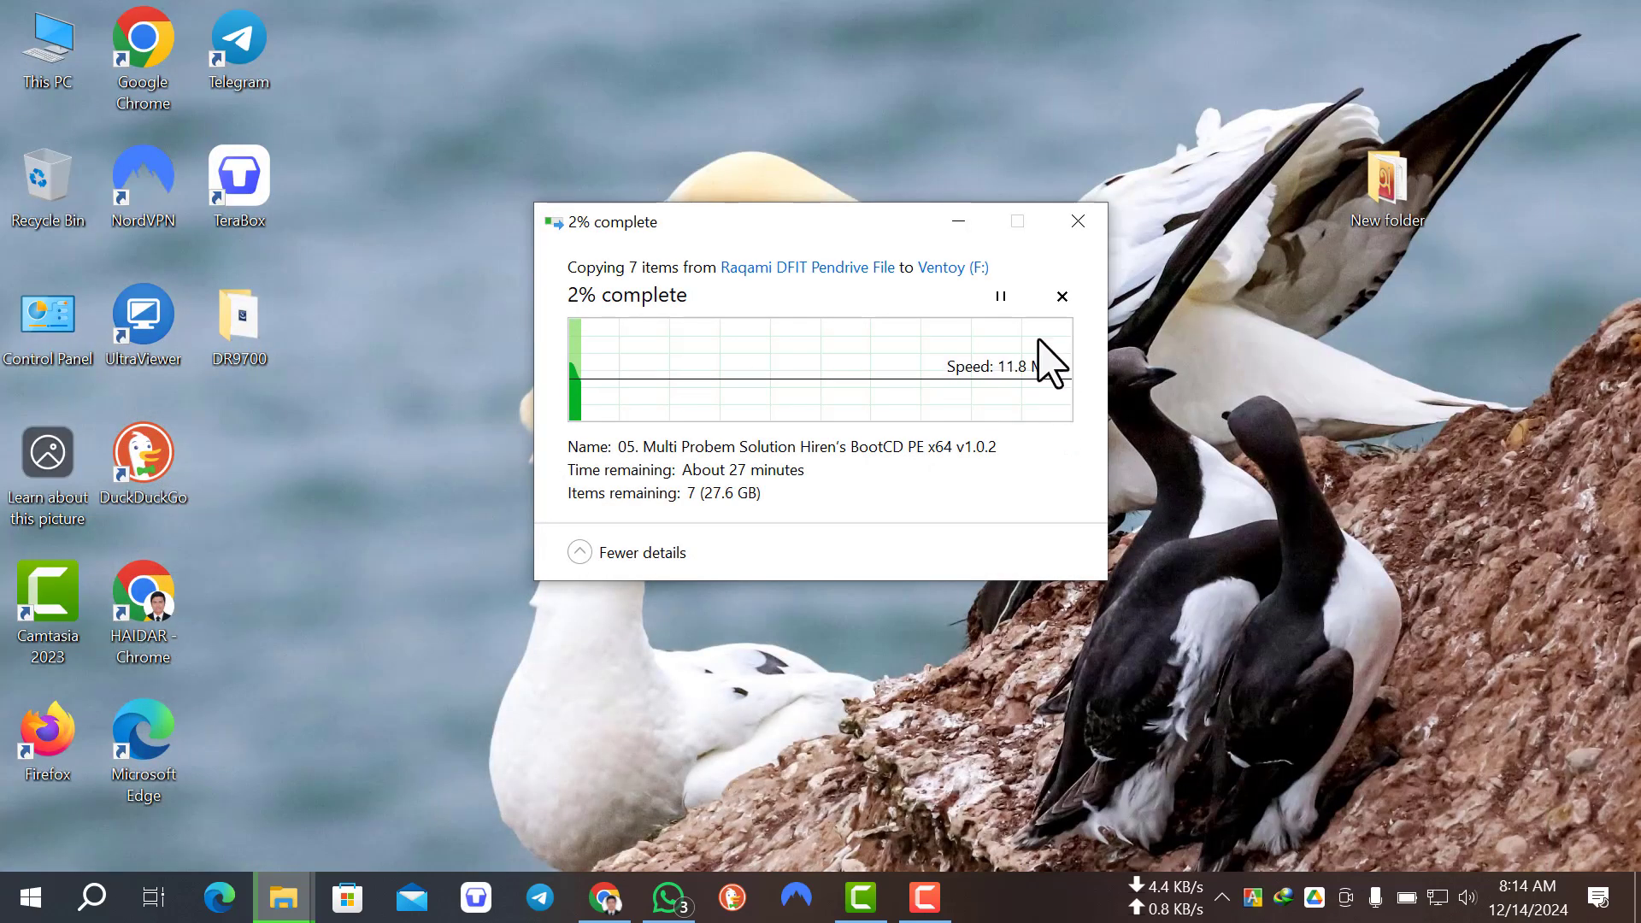
double_click(13, 56)
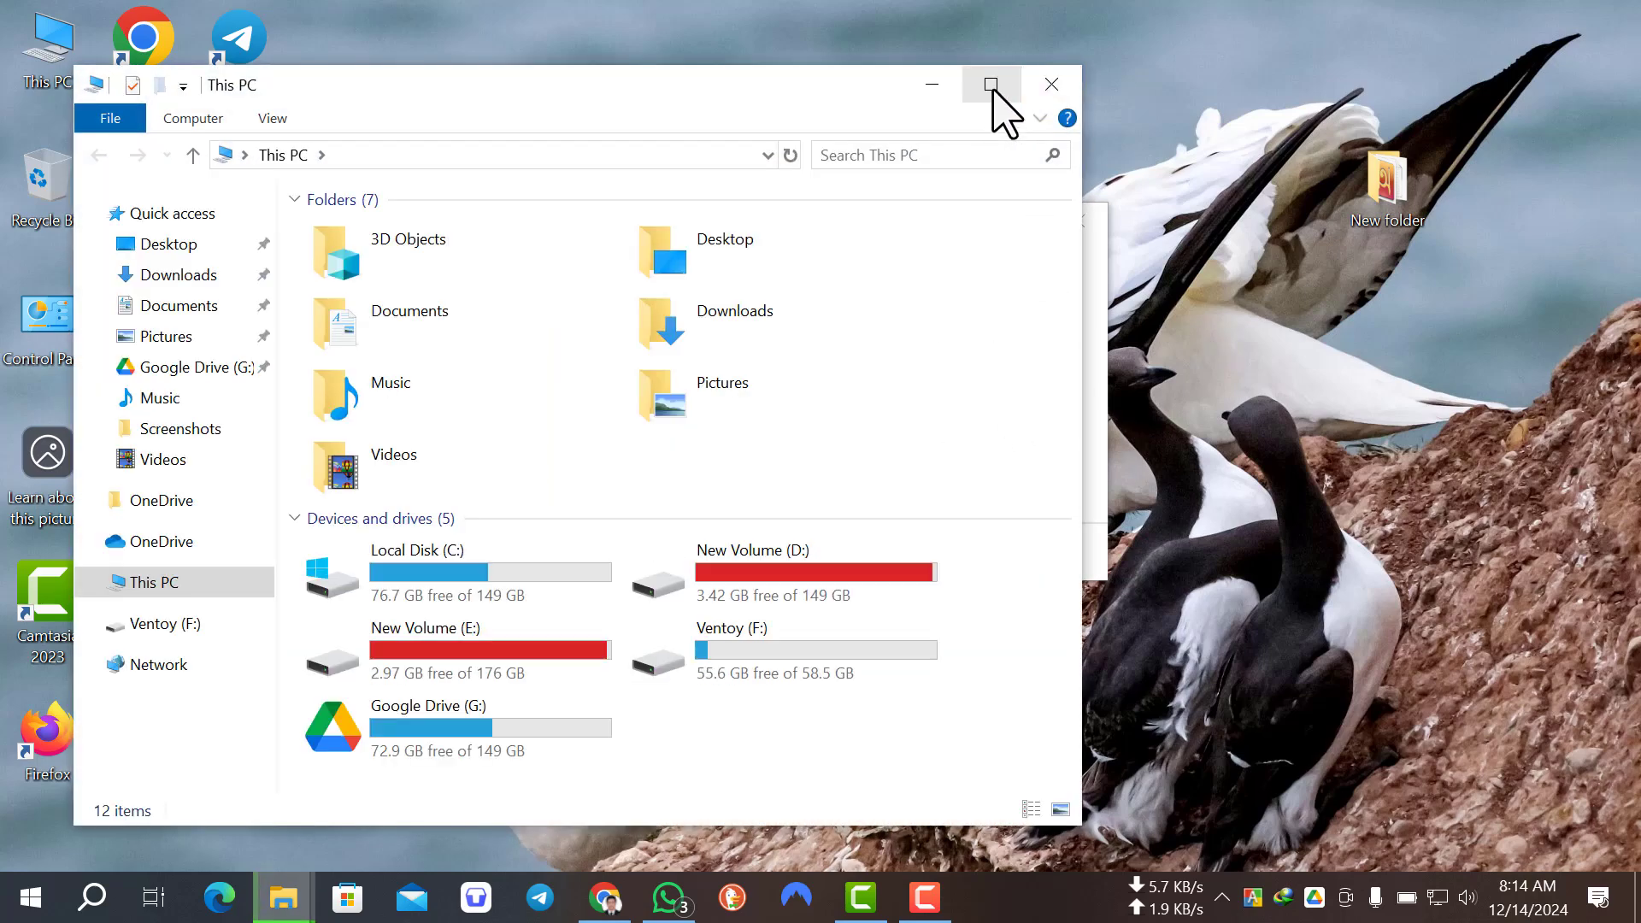
left_click(990, 84)
double_click(1079, 395)
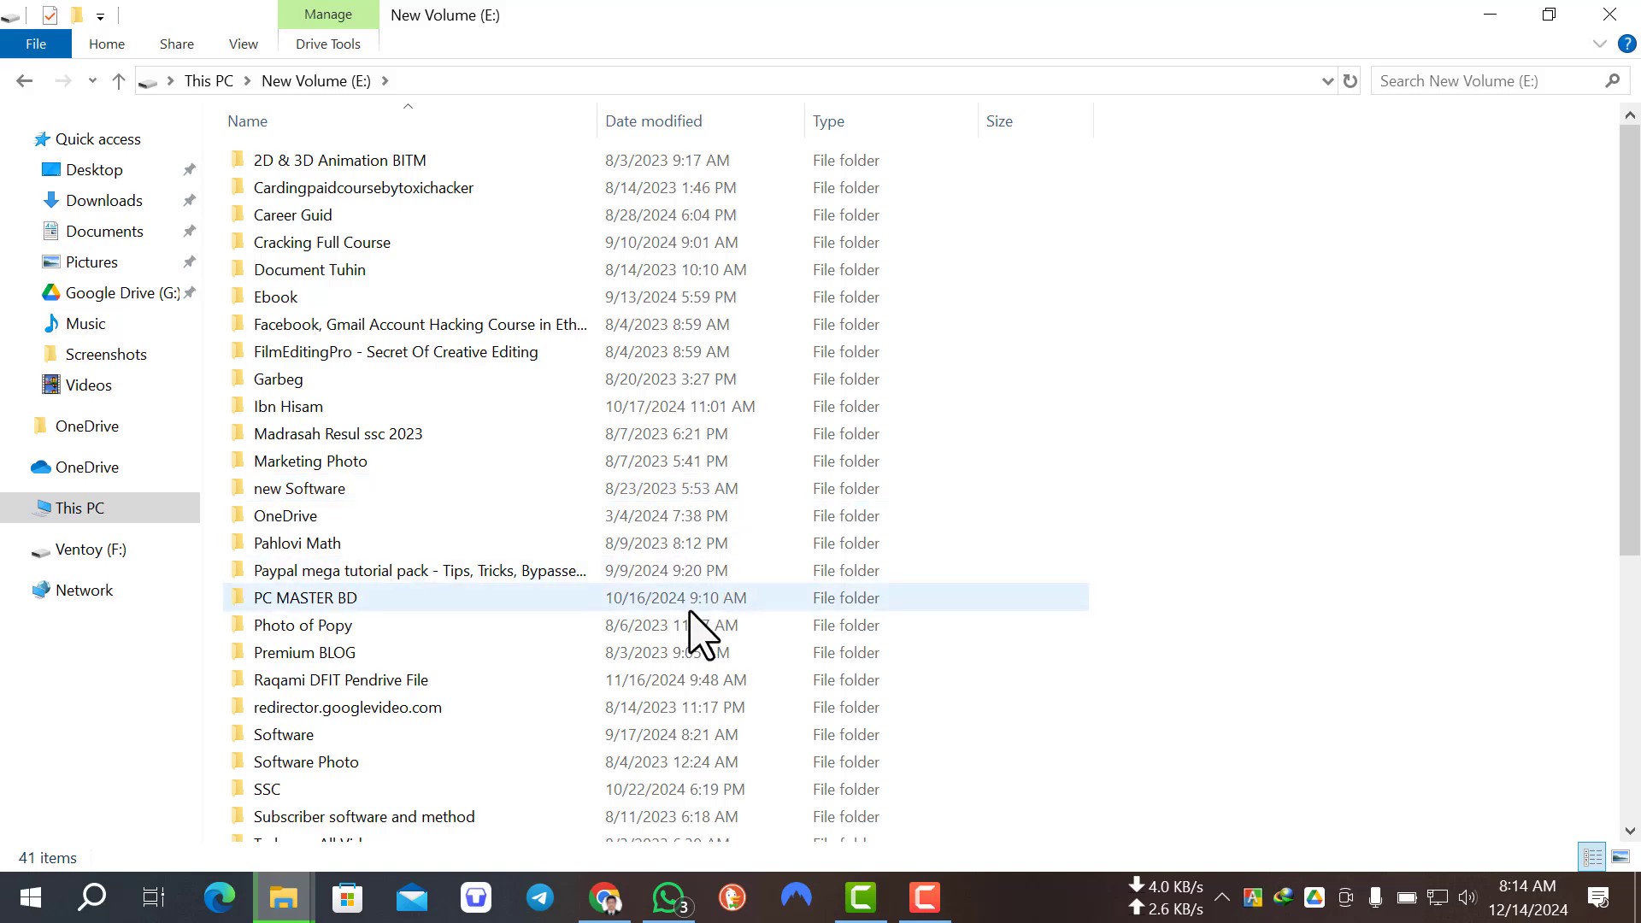
left_click(1505, 15)
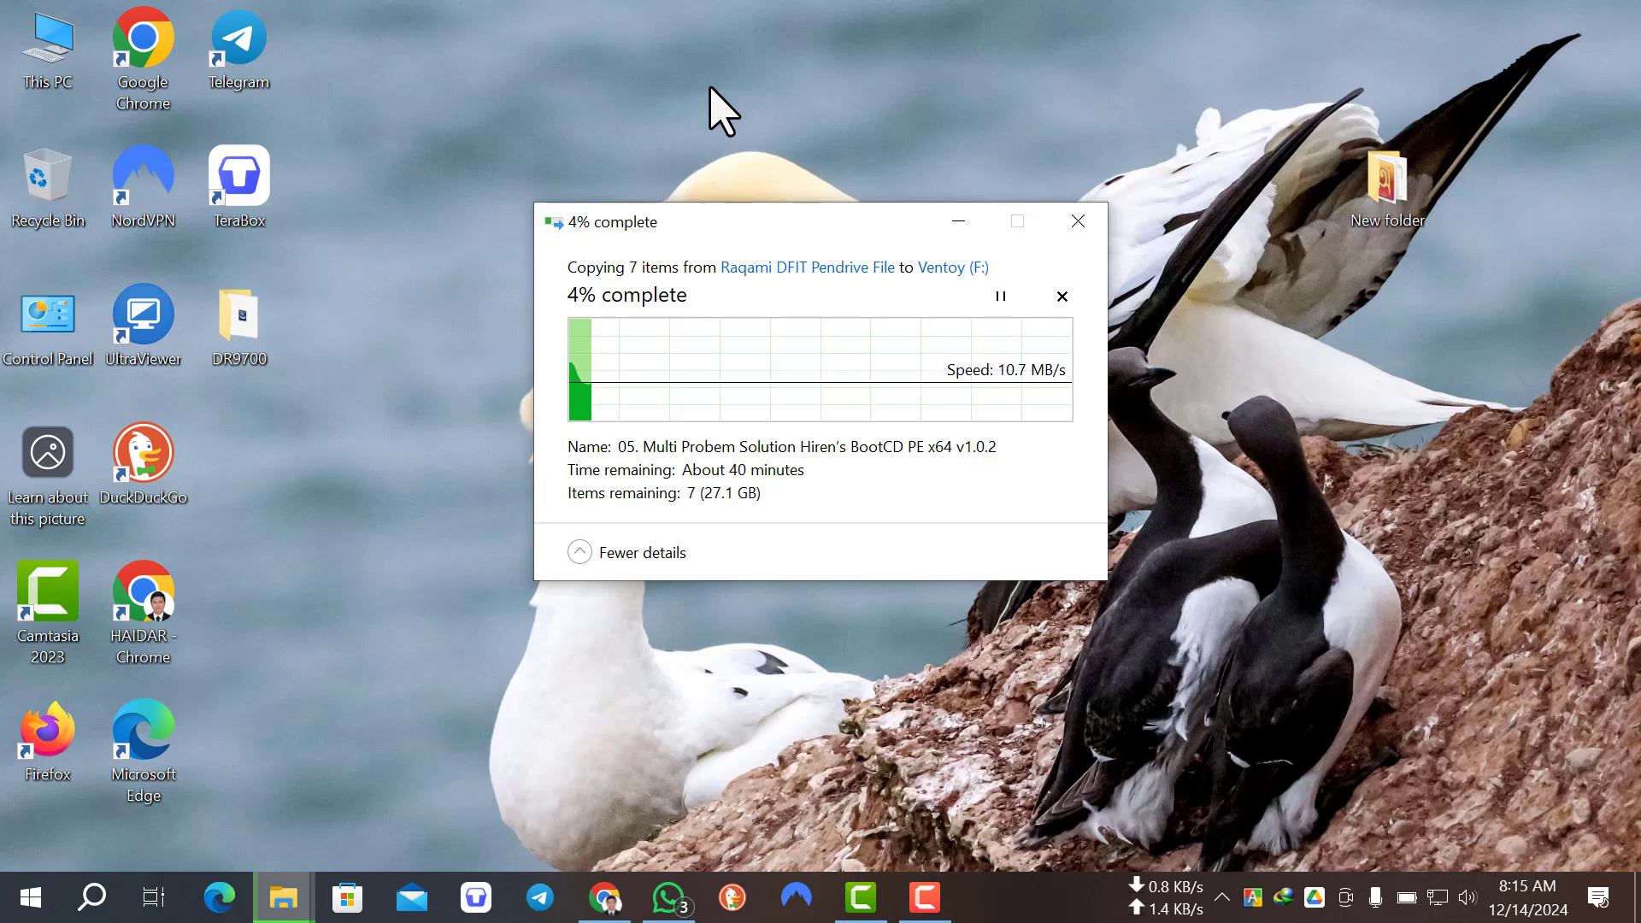
right_click(577, 78)
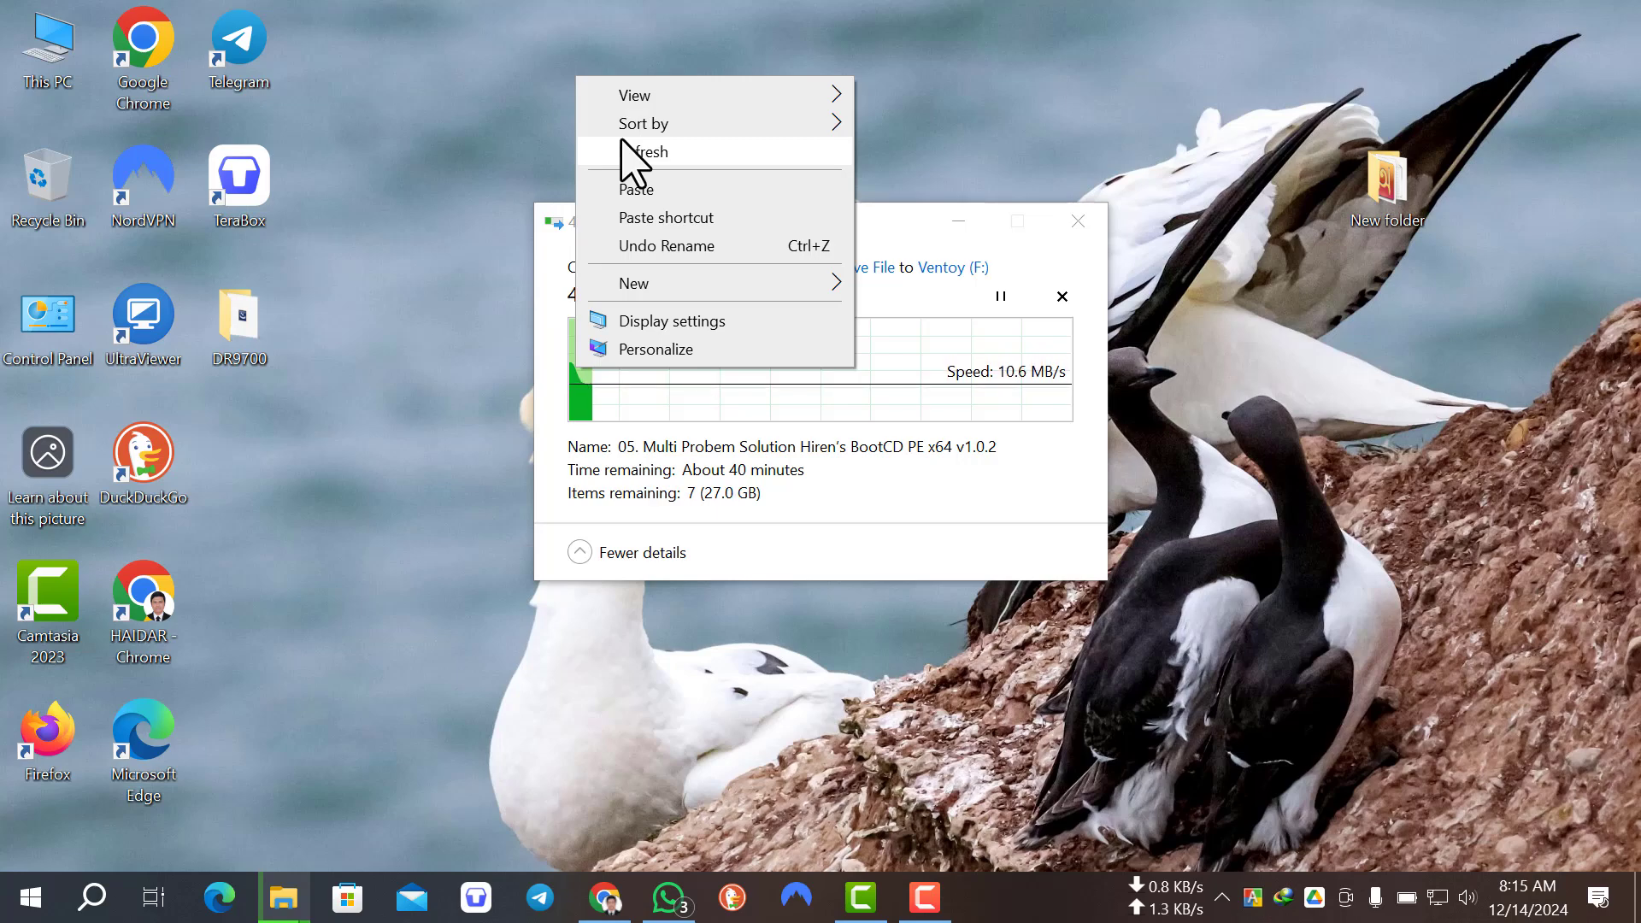
right_click(451, 66)
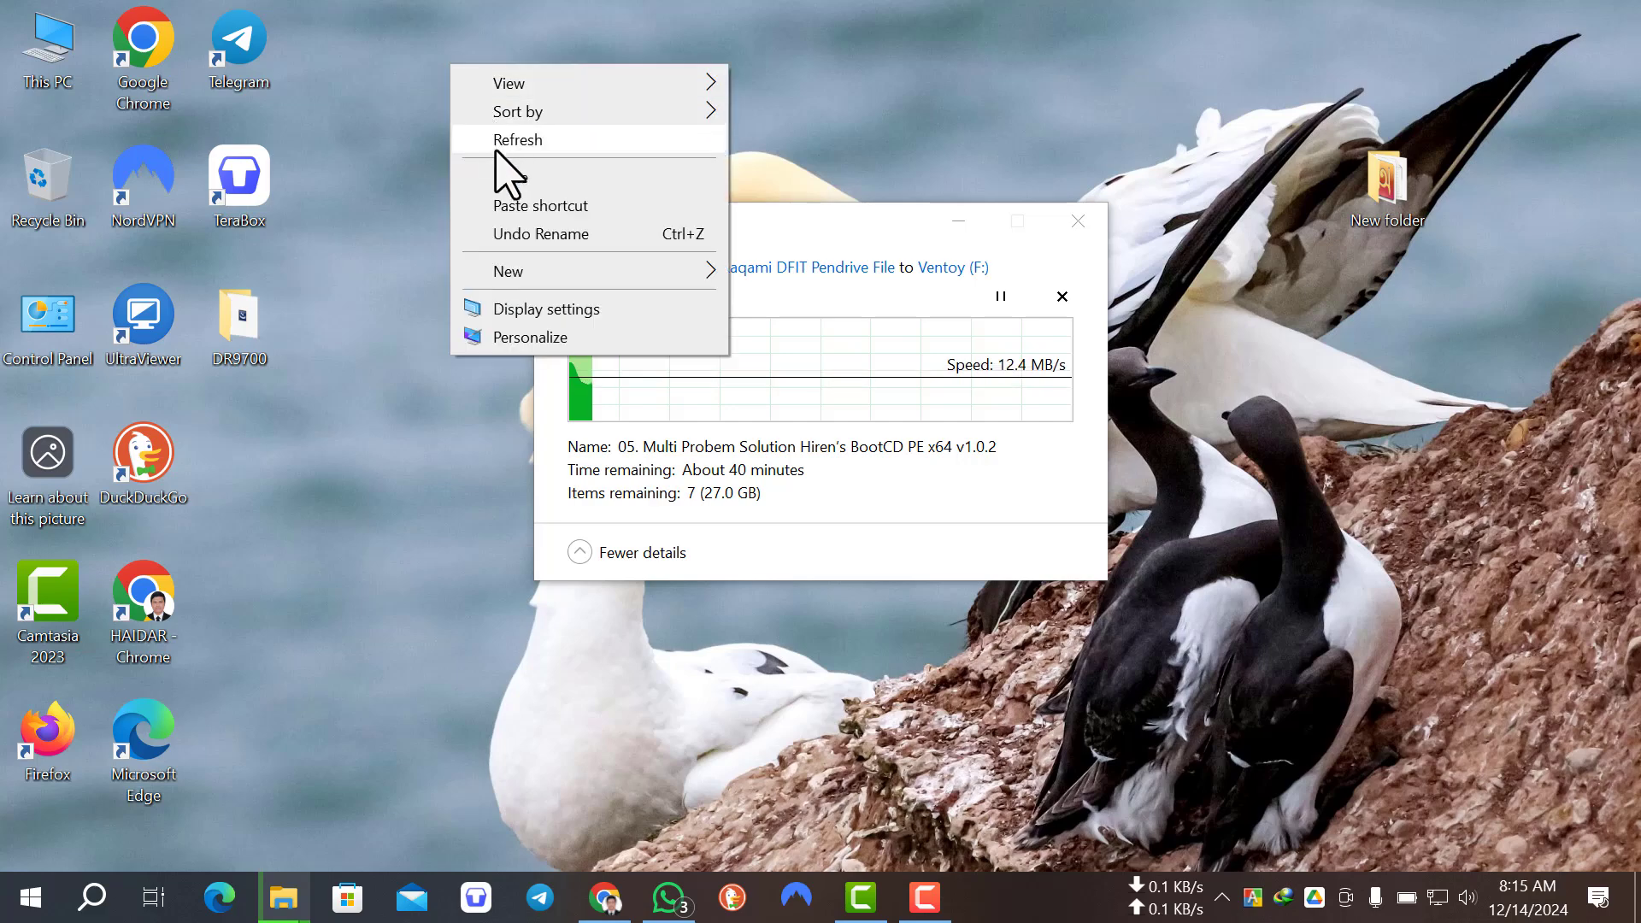
left_click(496, 149)
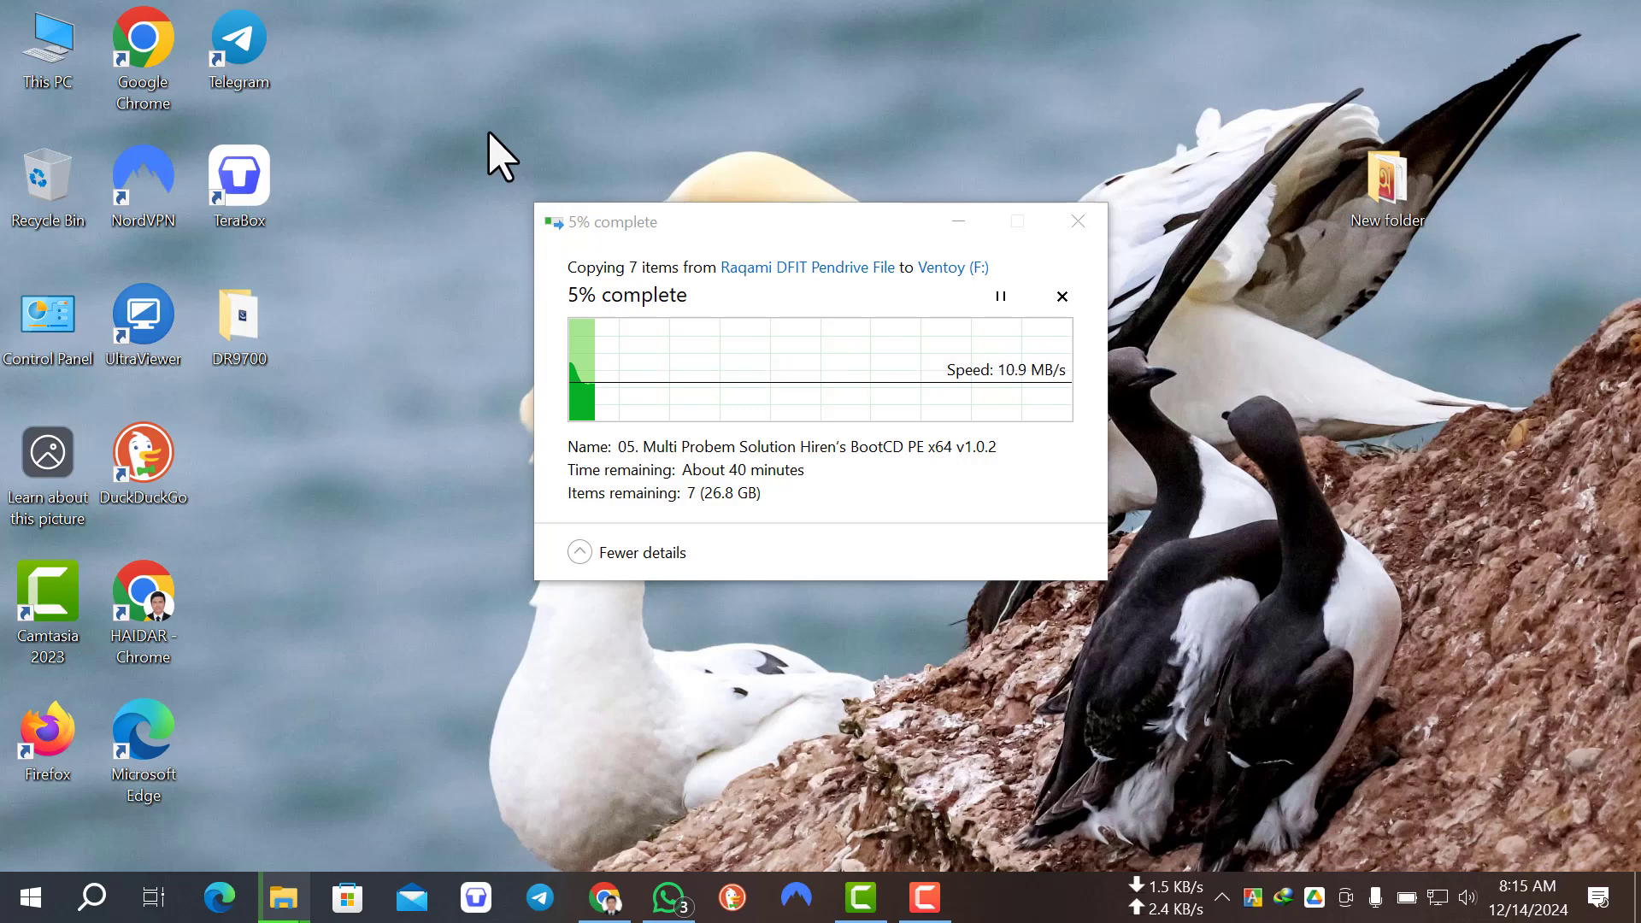
right_click(604, 74)
left_click(642, 148)
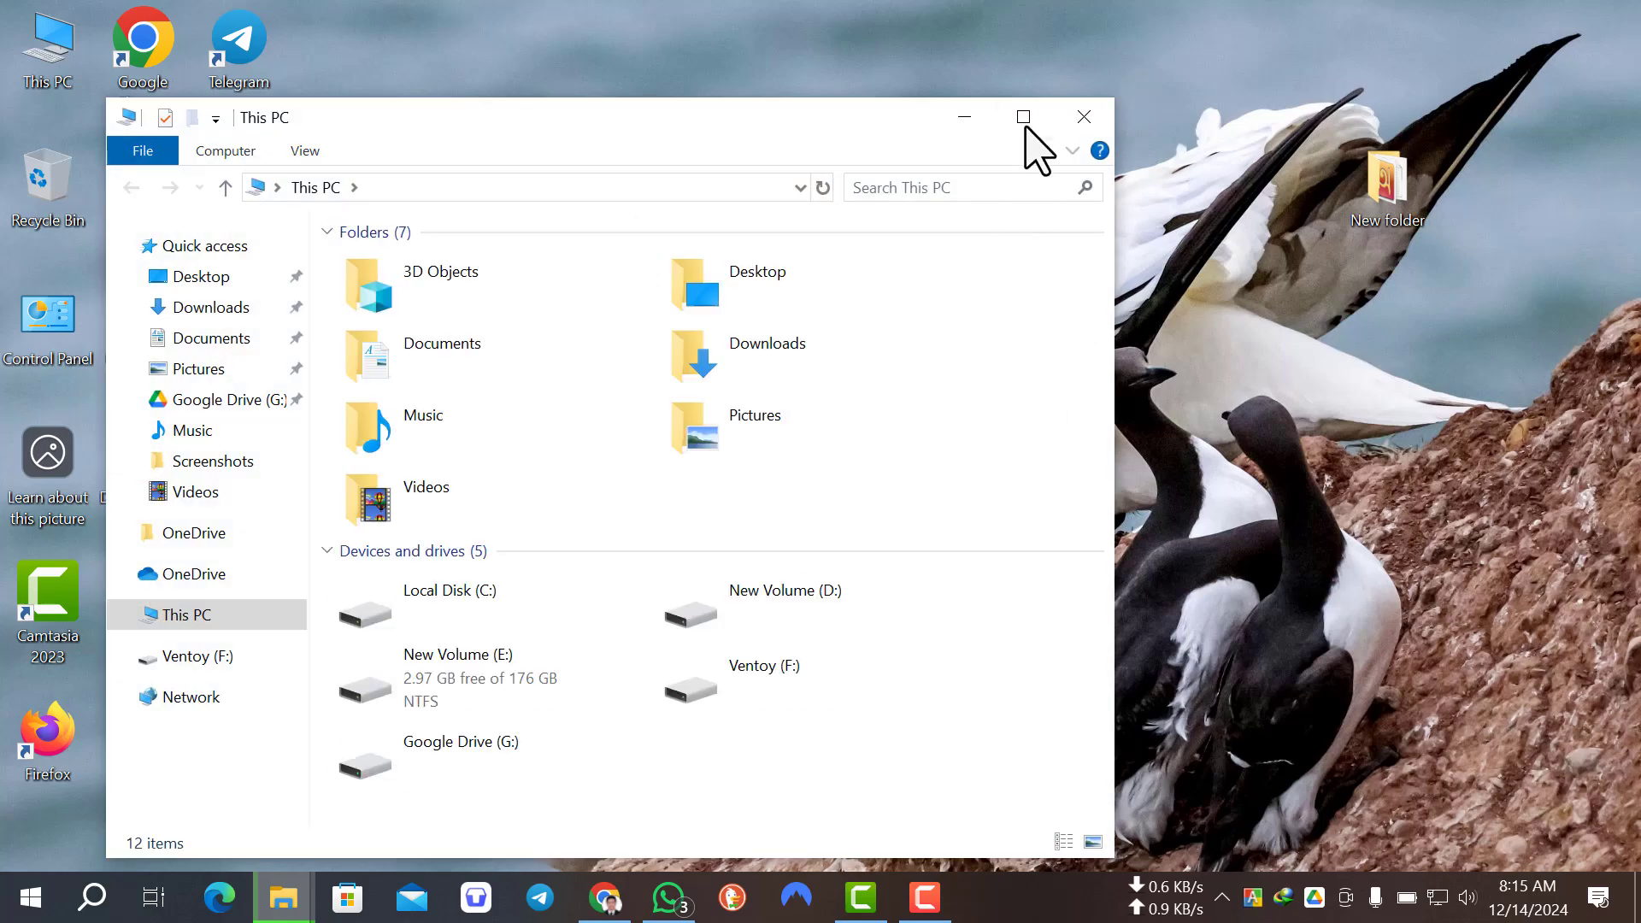
Step: Maximize the This PC window and check which files are on the Ventoy (F:) drive
left_click(1025, 120)
double_click(1325, 365)
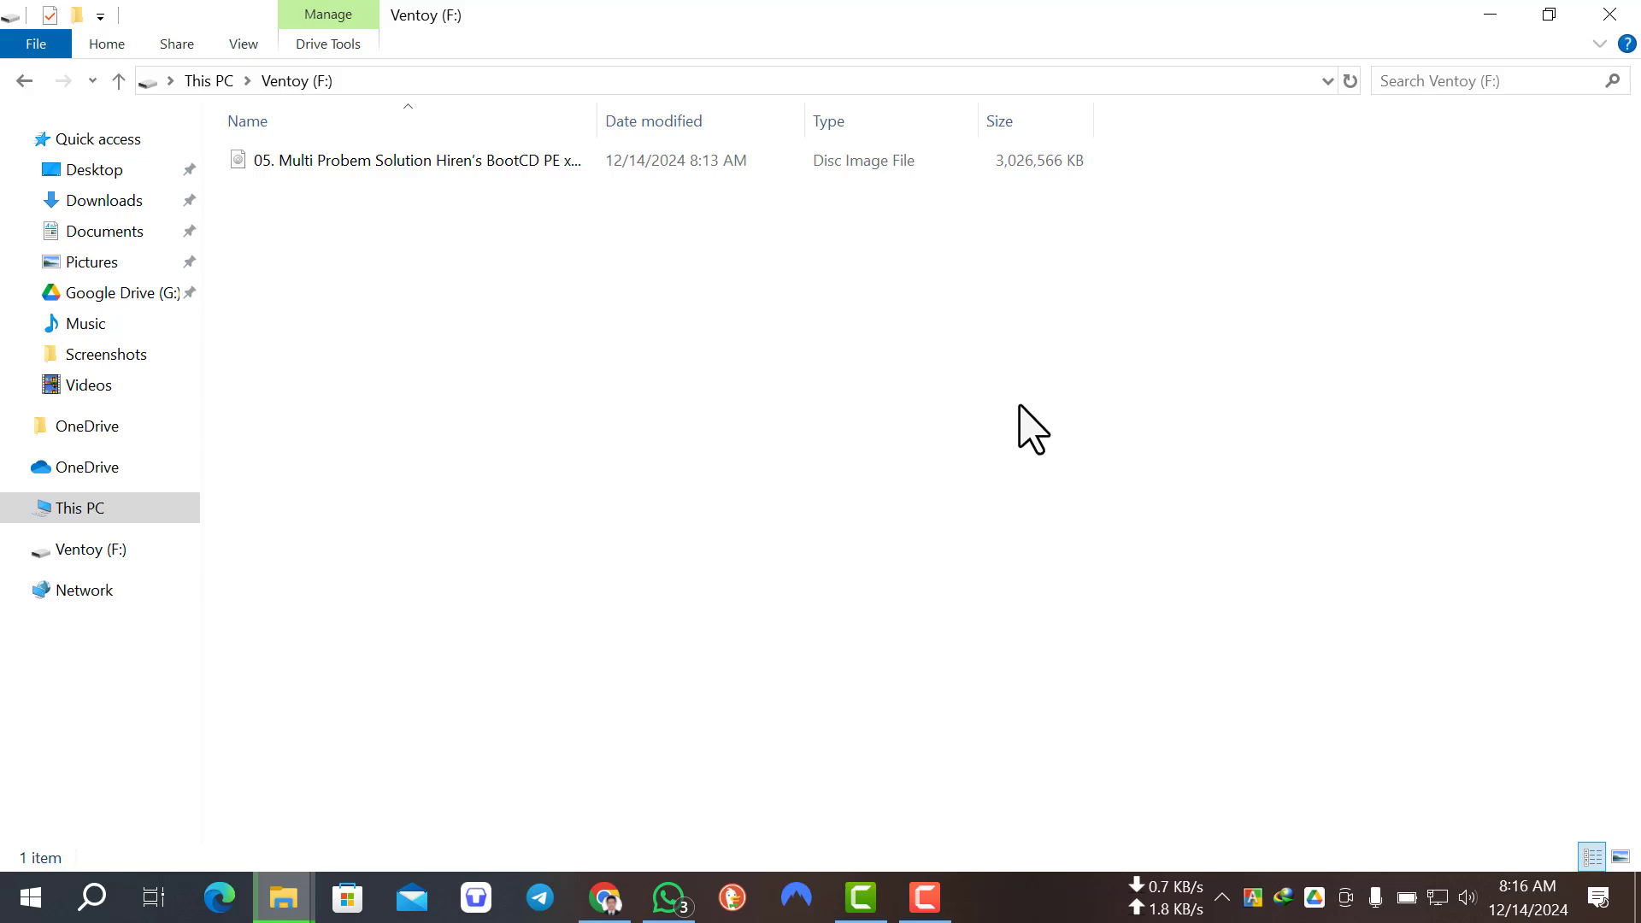
left_click(940, 908)
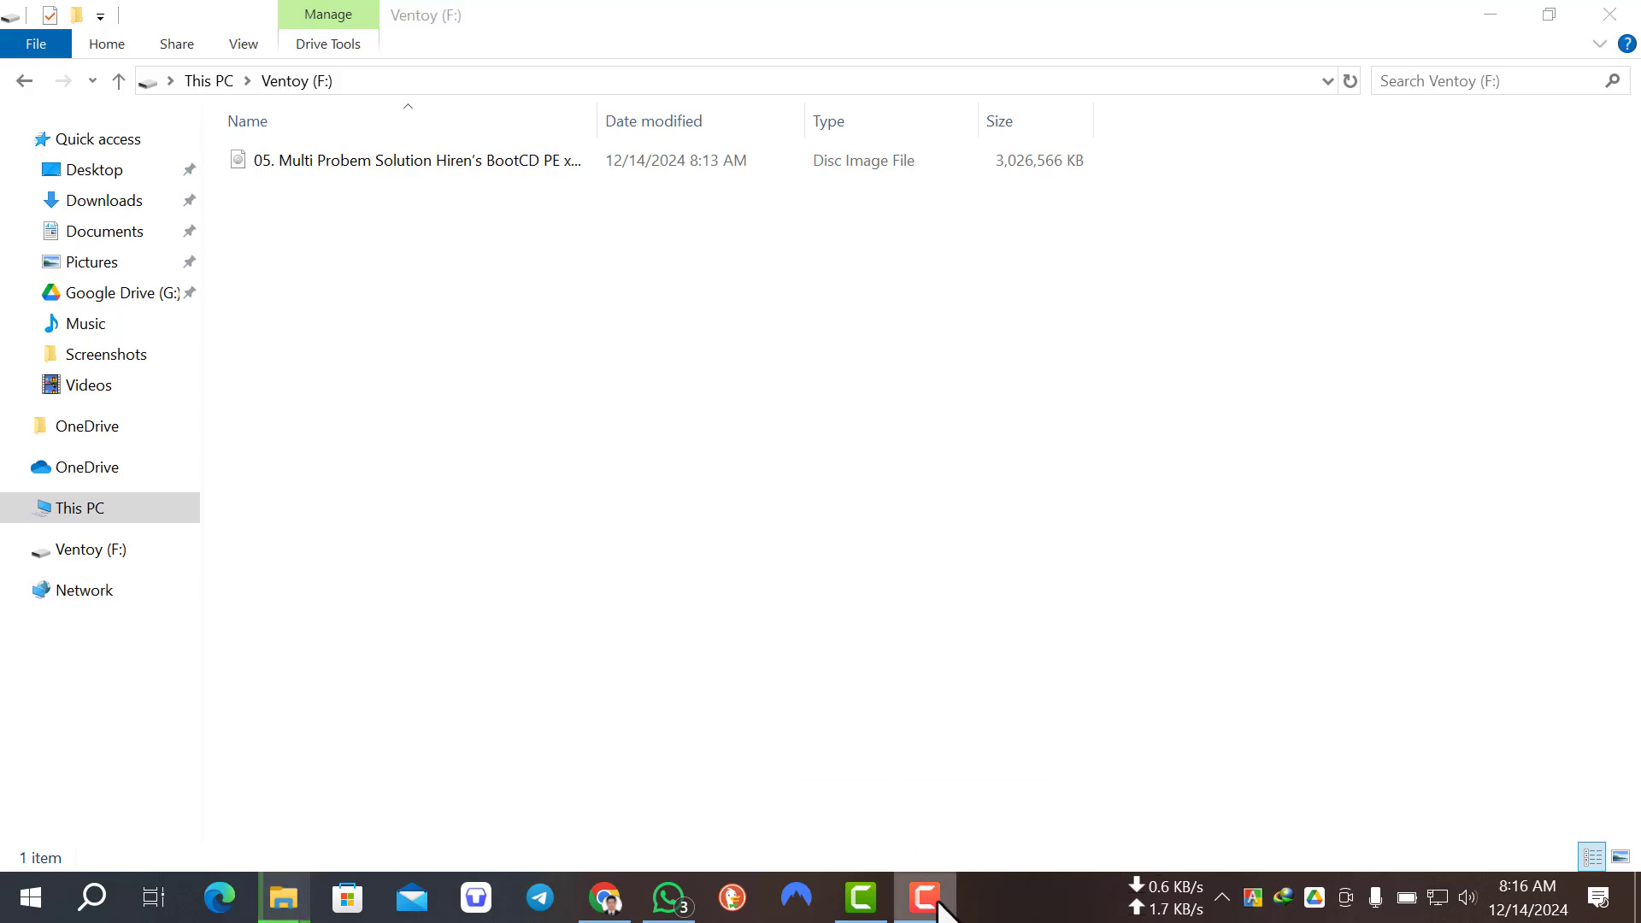